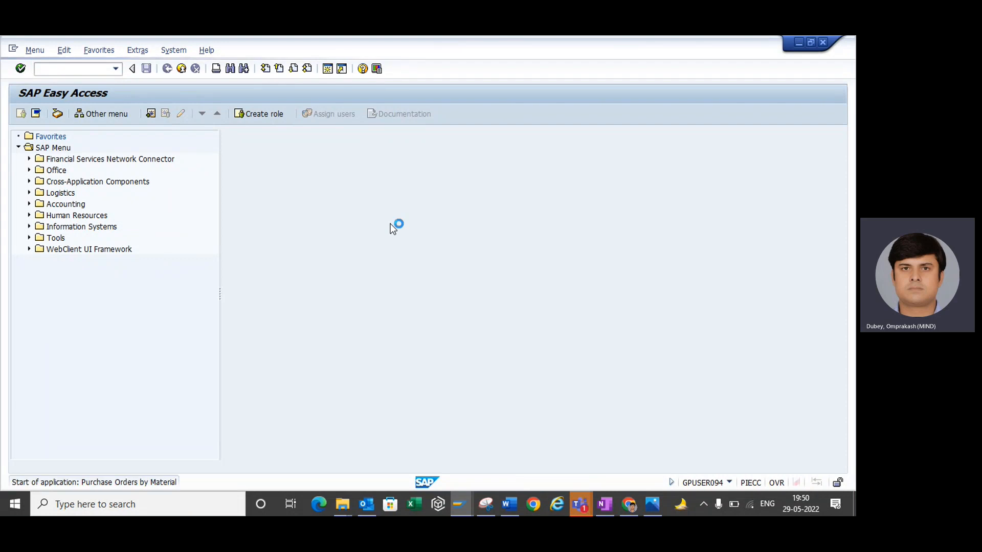
Step: List the purchasing documents for the spring material at plant TWPS and open the last purchase order in the list
left_click(170, 151)
left_click(171, 162)
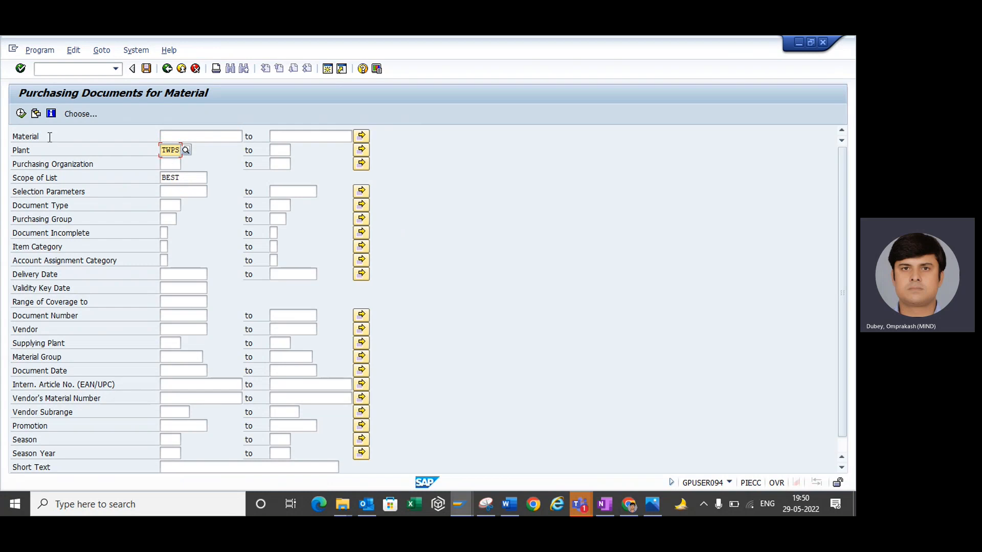
left_click(22, 115)
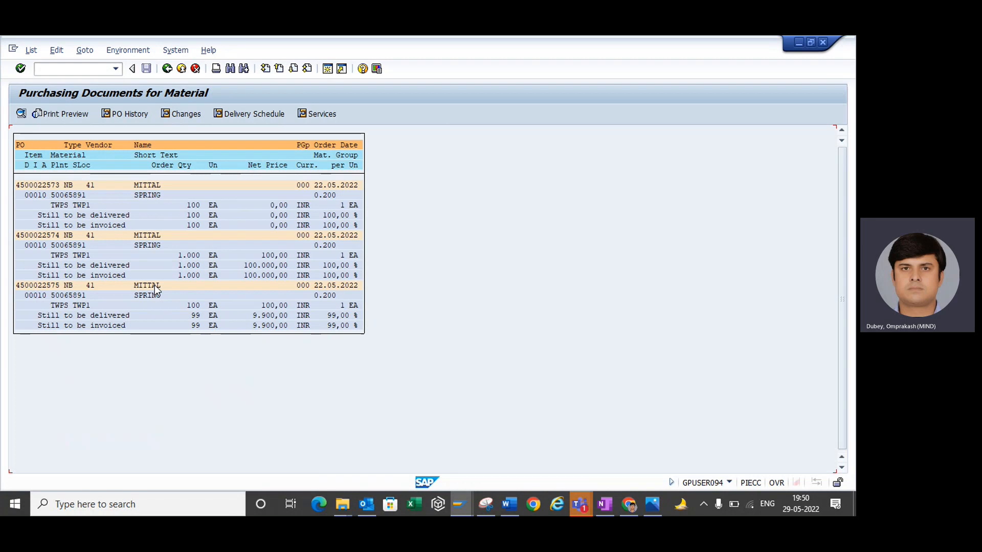
double_click(28, 285)
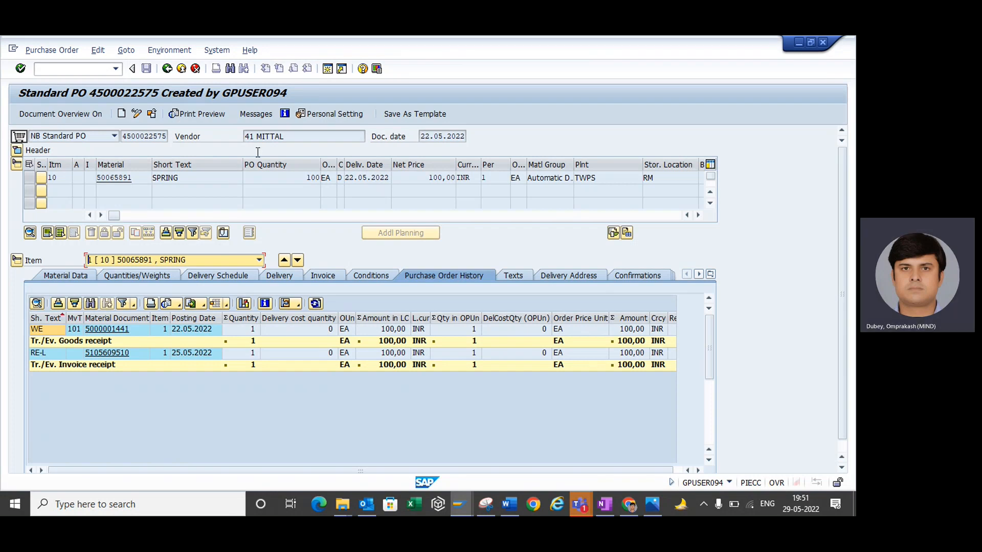
left_click(292, 136)
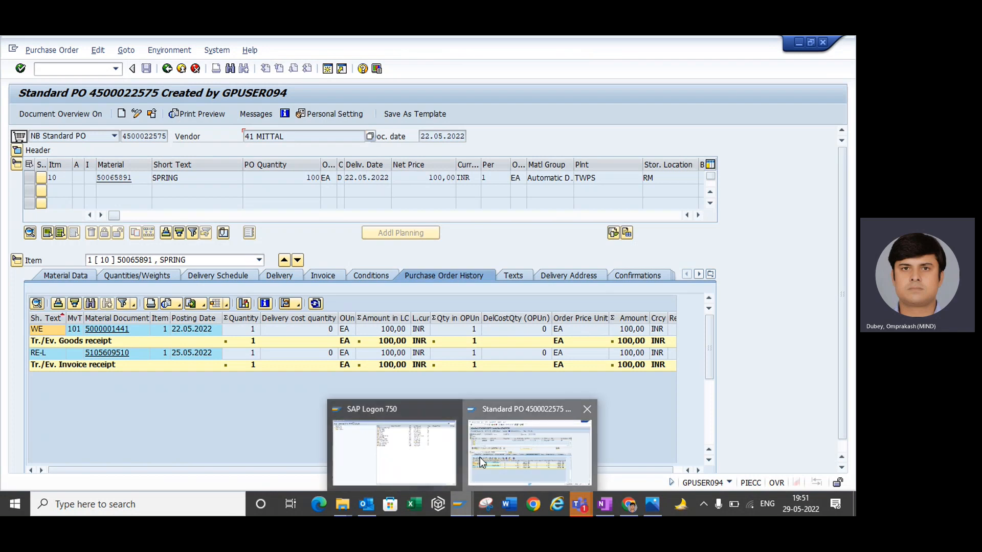
Step: Open the Create Purchase Requisition transaction ME51N in a separate session
left_click(51, 68)
type("/om")
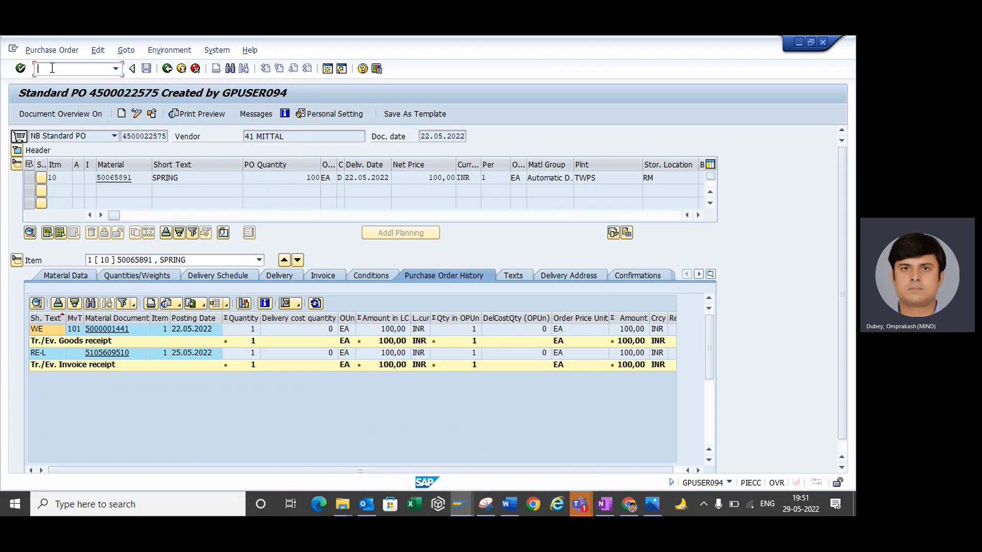
type("e51n")
key("Return")
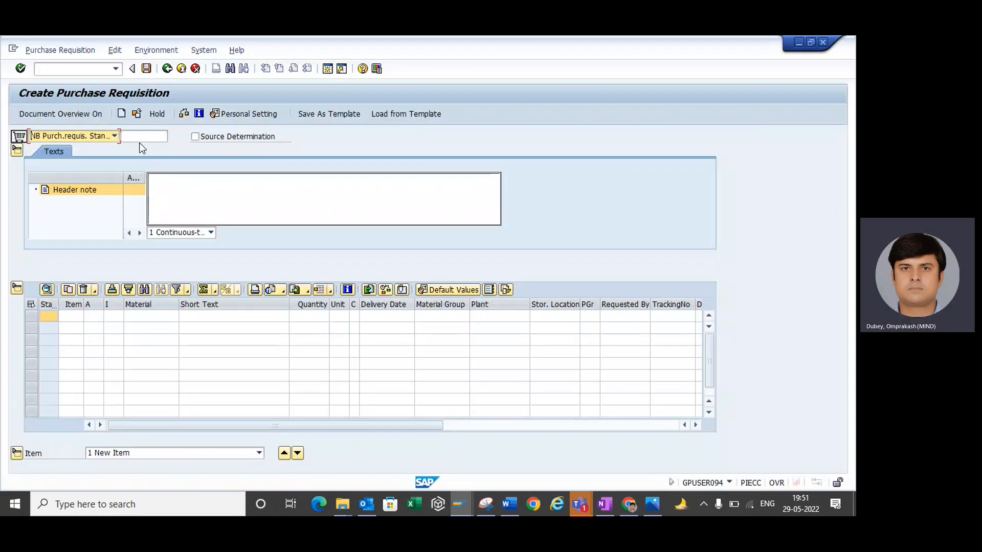
Step: Add a requisition item for material 50065891 with plant TWPS and storage location TWP7
left_click(149, 317)
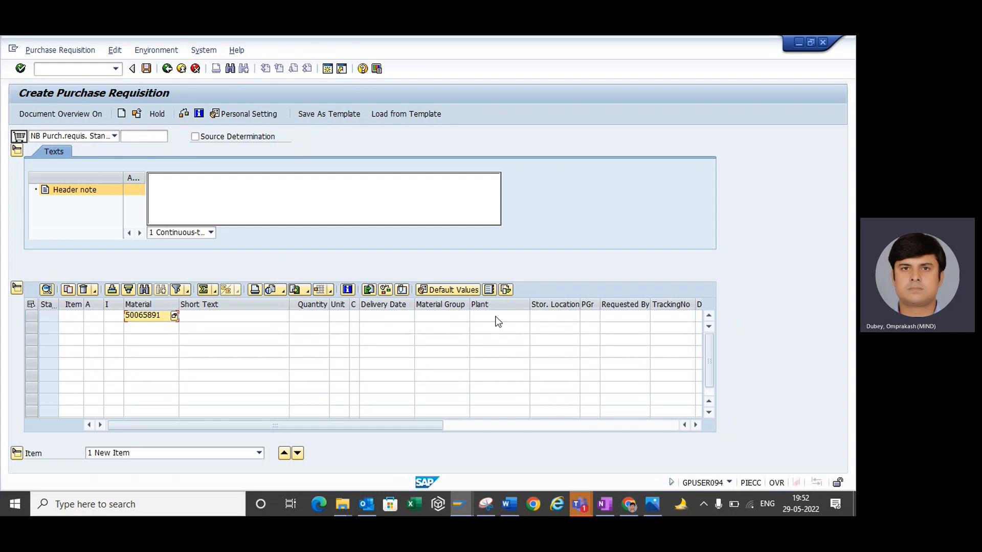
left_click(496, 317)
type("twps")
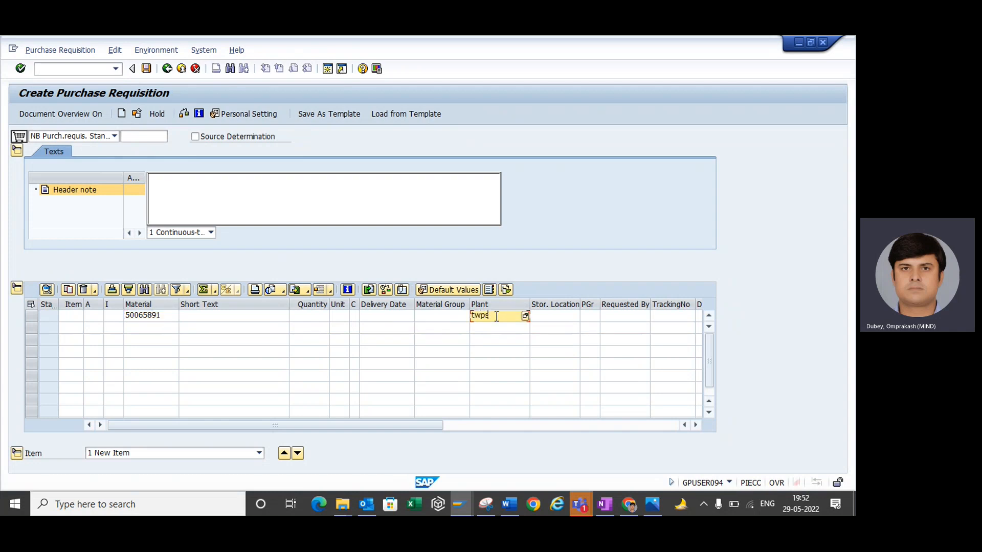
left_click(551, 320)
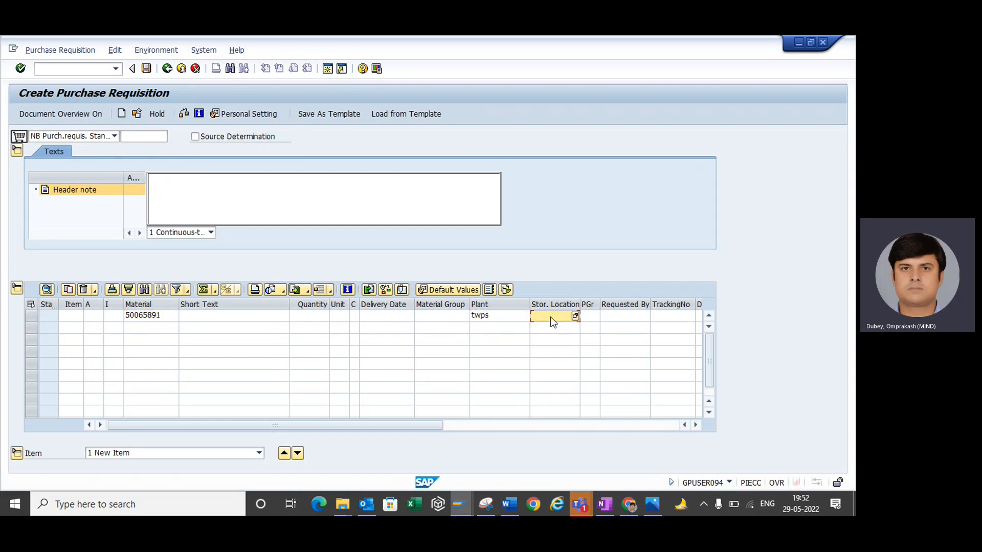
type("twp7")
key("Return")
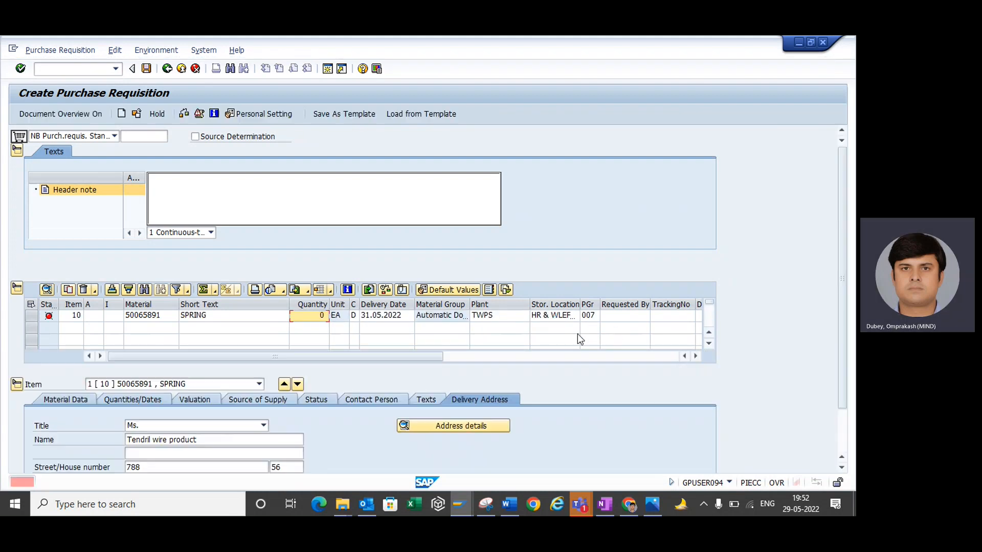
Step: Set the spring item's quantity to 100 and save the purchase requisition
left_click_drag(583, 306, 616, 305)
left_click(595, 317)
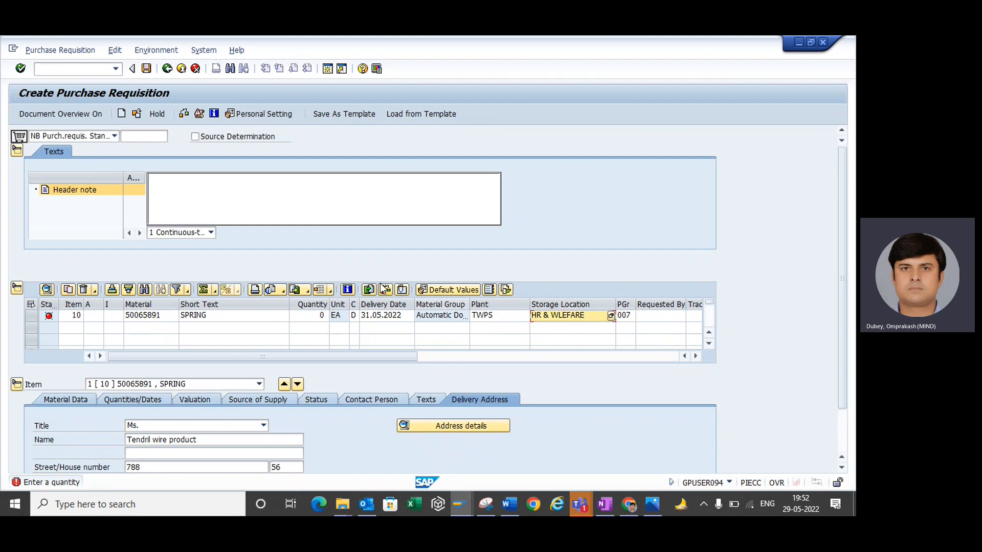
left_click(322, 319)
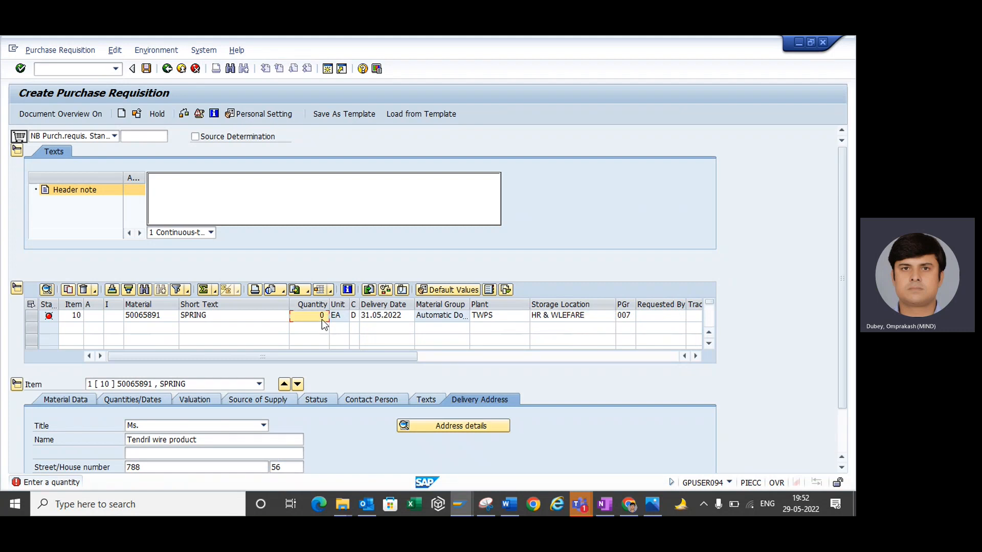
key("Tab")
type("1")
key("Return")
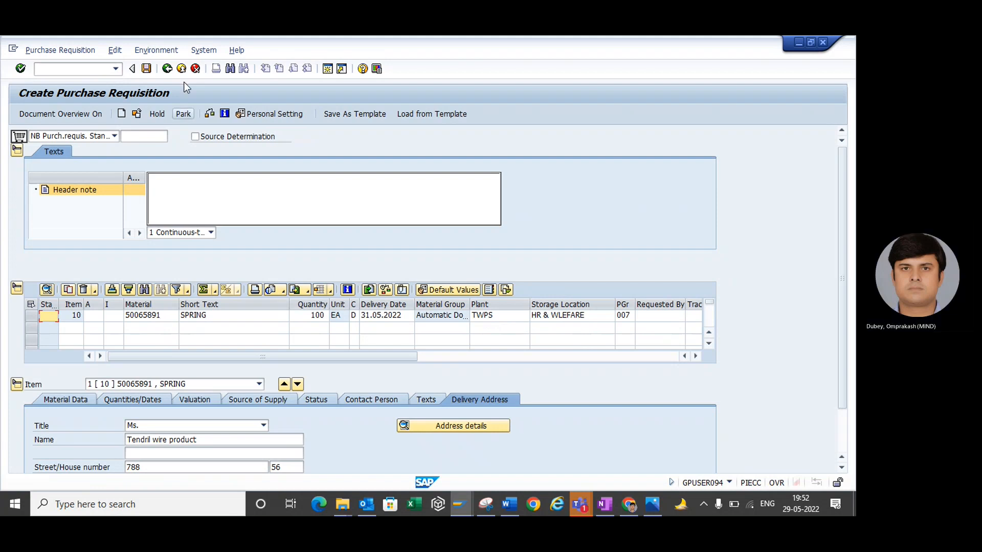
left_click(147, 69)
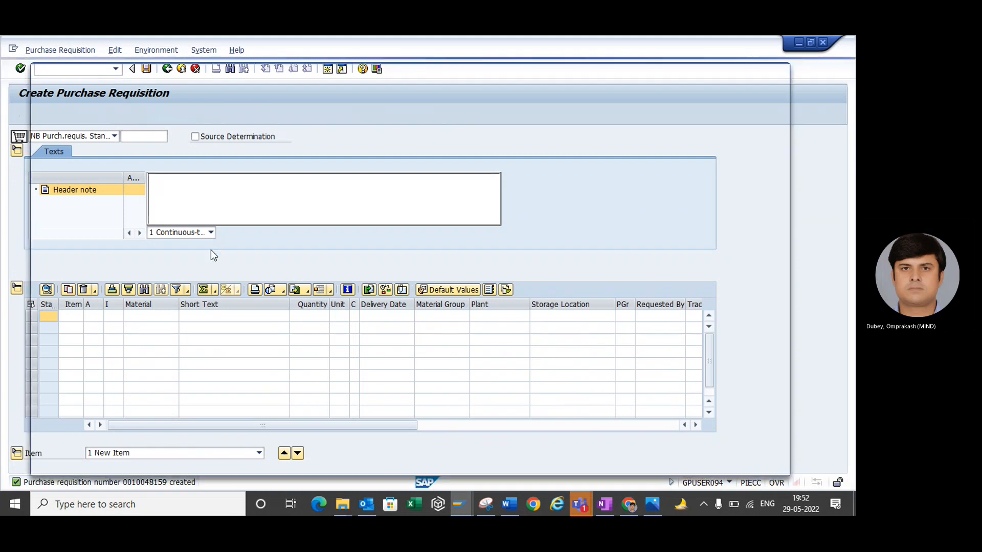
Step: Copy the new purchase requisition number from the message details and close them
double_click(173, 108)
key("ctrl+c")
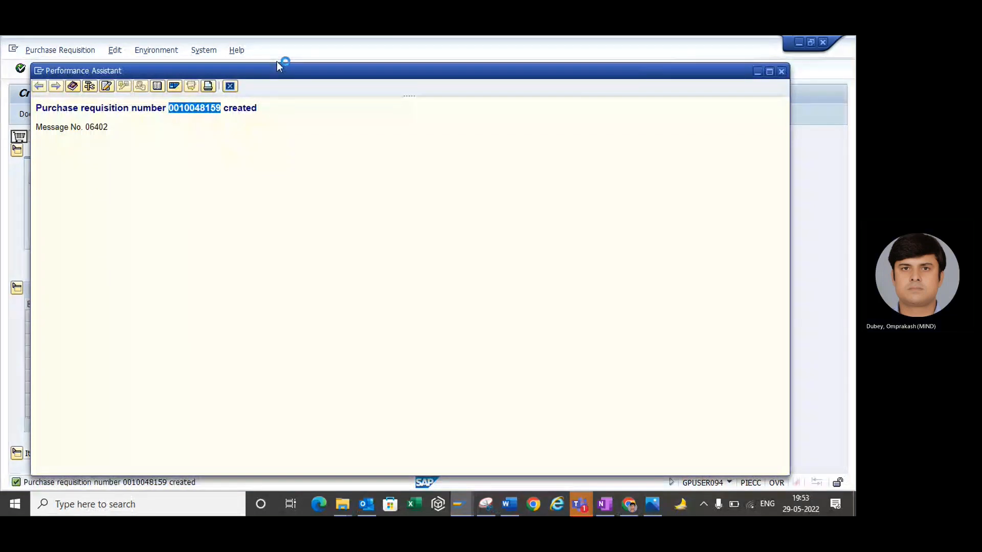
key("Escape")
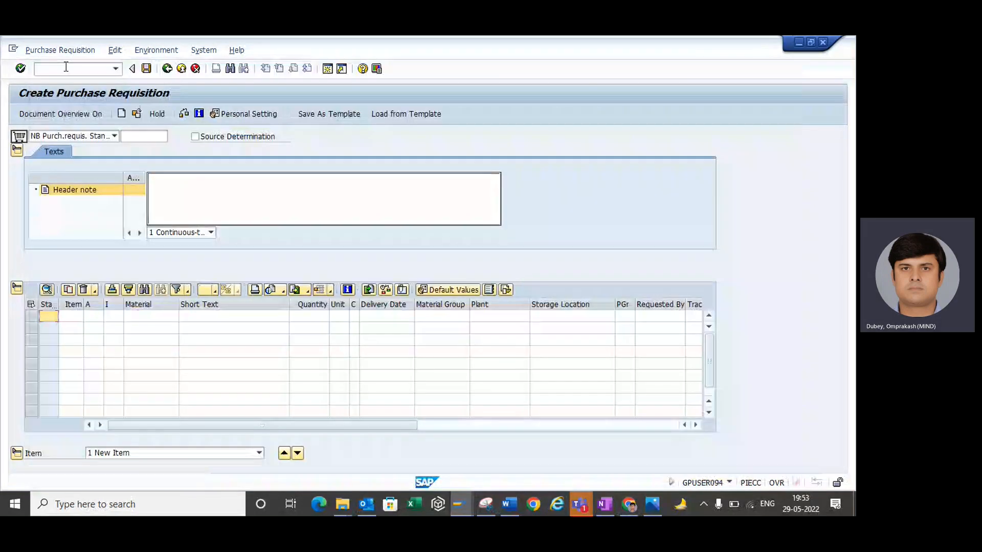
Step: Open the Create Purchase Order transaction in the current session
left_click(66, 67)
type("/nme53n")
key("Return")
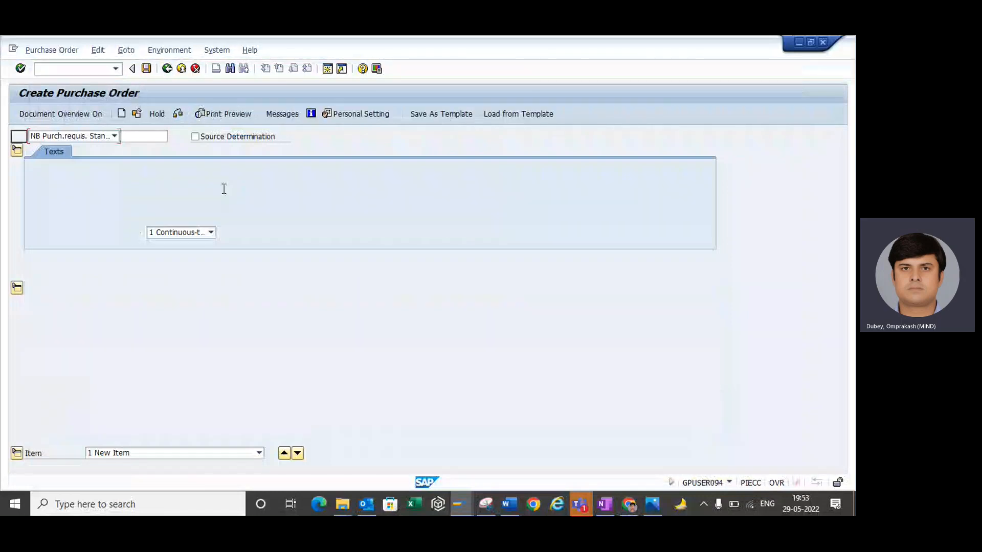
Step: Check the vendor in the existing purchase order and enter MITTAL as the new order's vendor
left_click(259, 136)
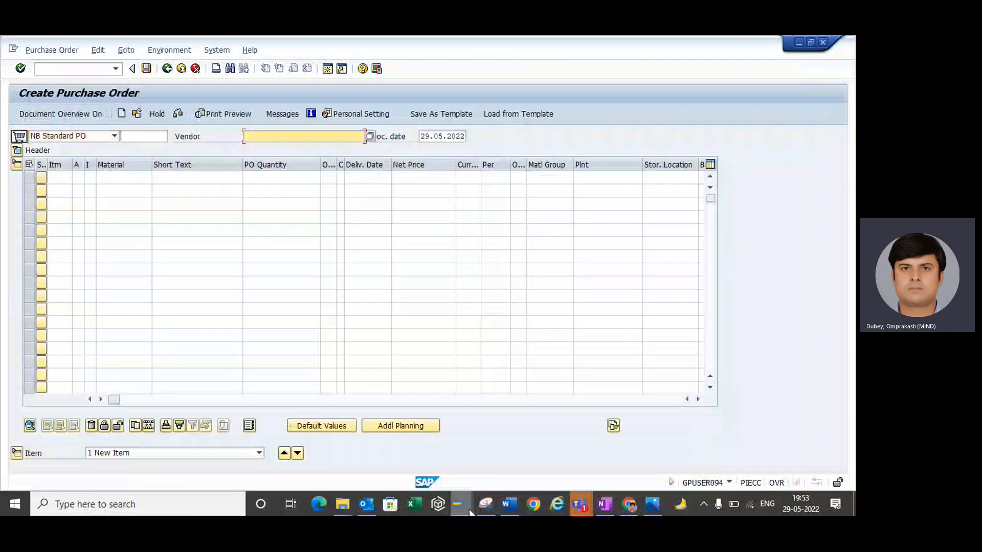
mouse_move(470, 511)
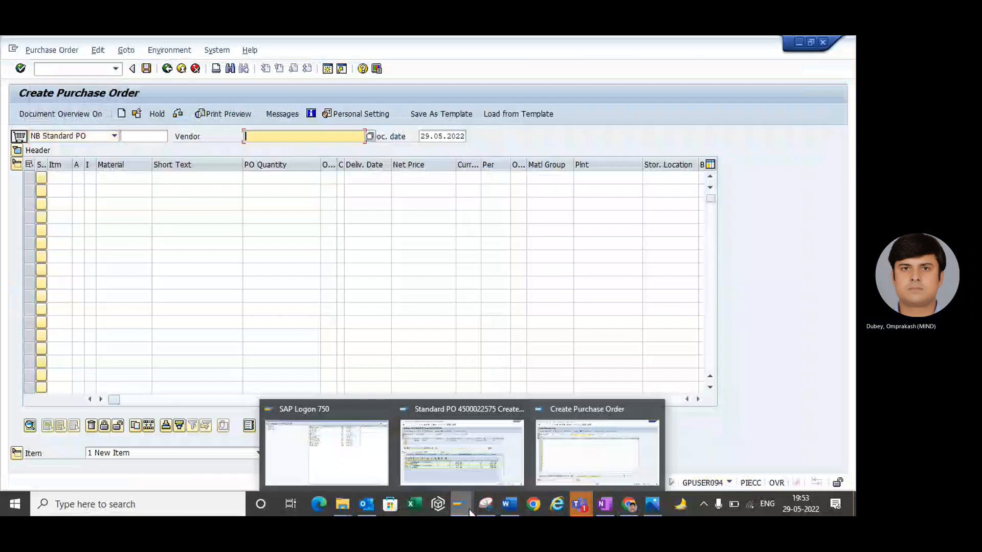
left_click(462, 450)
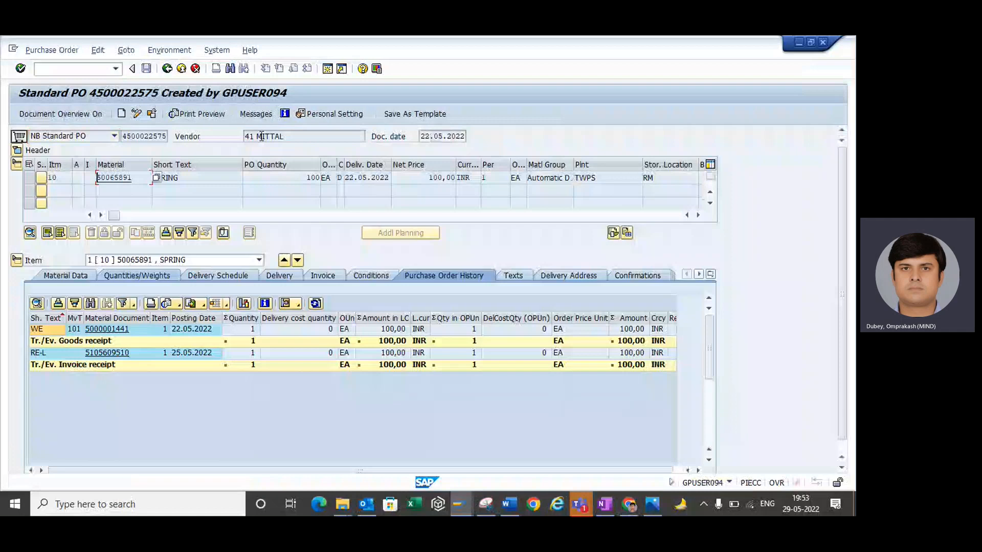
key("alt+Tab")
left_click(264, 139)
type("mittal")
key("Return")
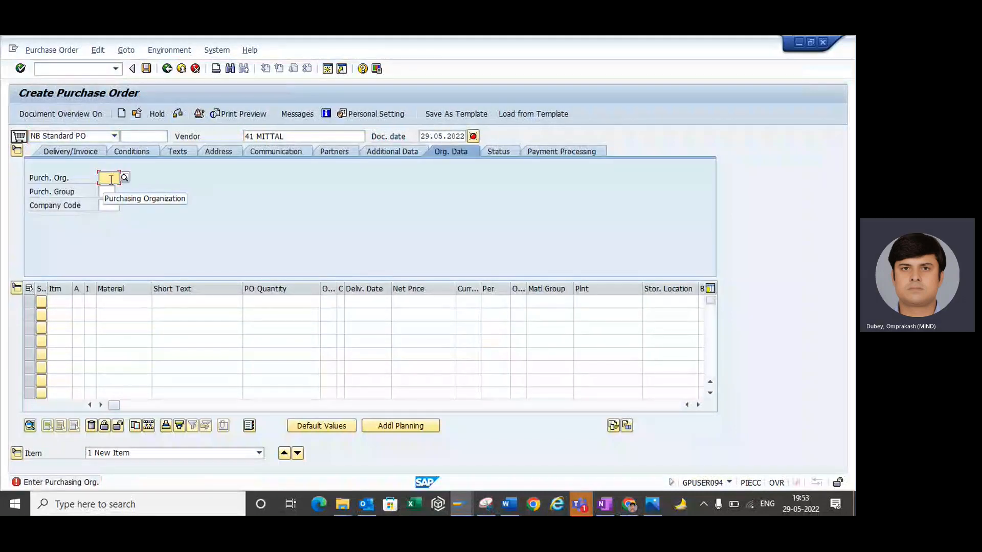
Step: Fill in the order's organizational data with purchasing organization TWPS, purchasing group 001 and company code TWPN
type("twps")
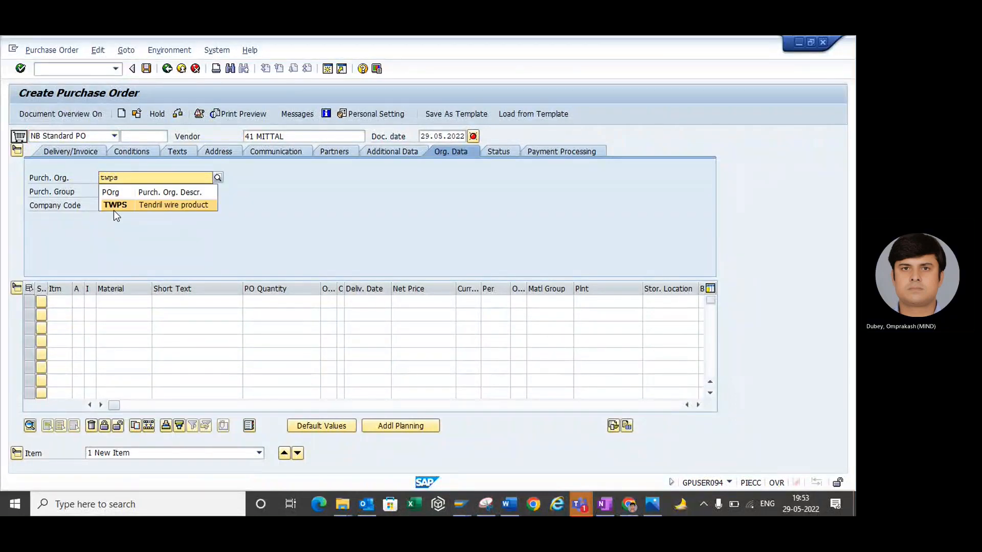
left_click(113, 207)
left_click(112, 206)
type("twps")
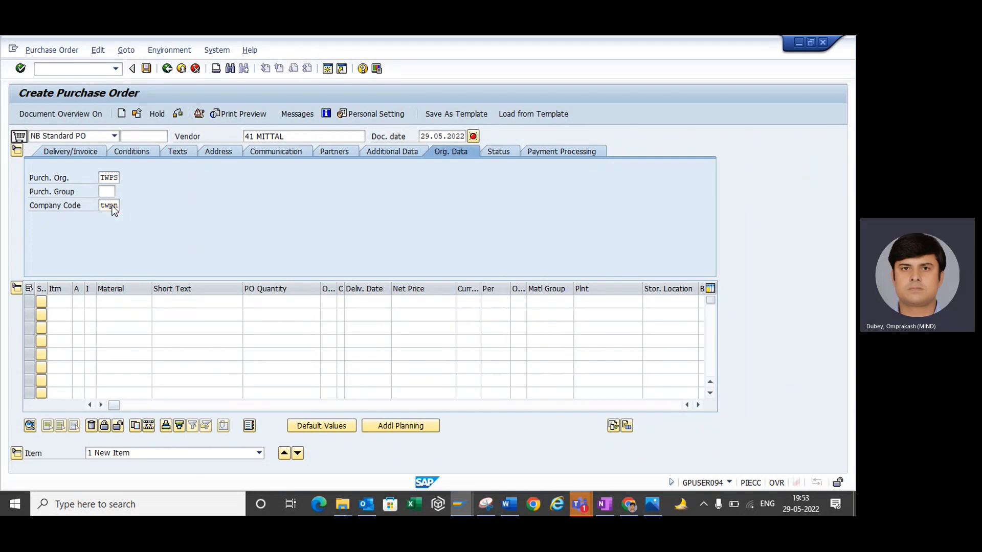
key("Return")
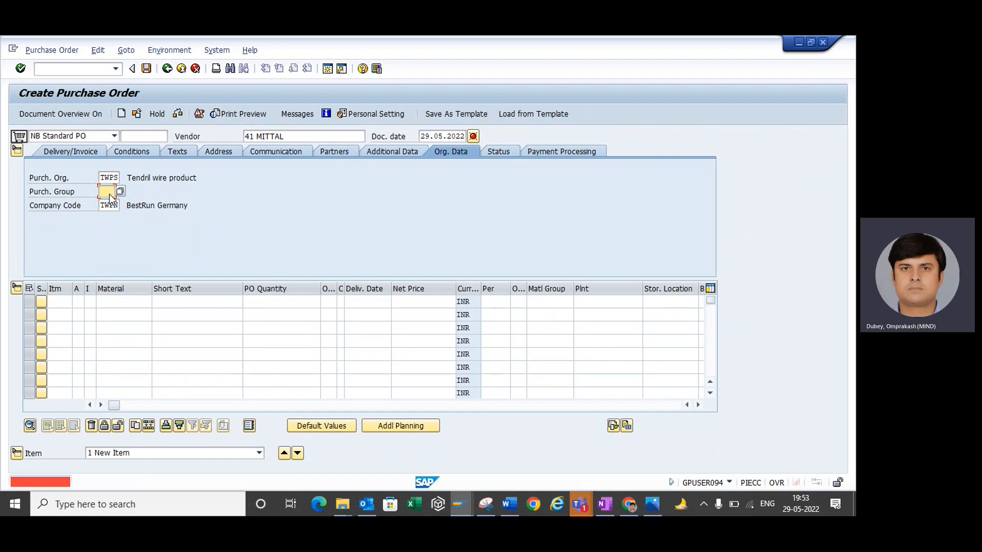
type("001")
key("Return")
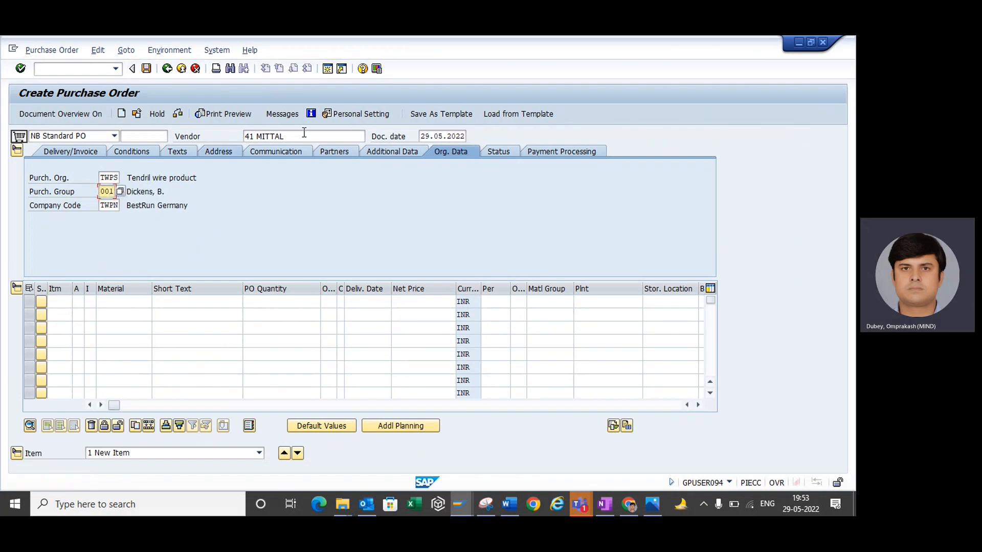
Step: Fill the first purchase order item by pasting the copied requisition number as its purchase requisition reference
left_click_drag(123, 408, 355, 411)
left_click(308, 301)
key("ctrl+v")
key("Return")
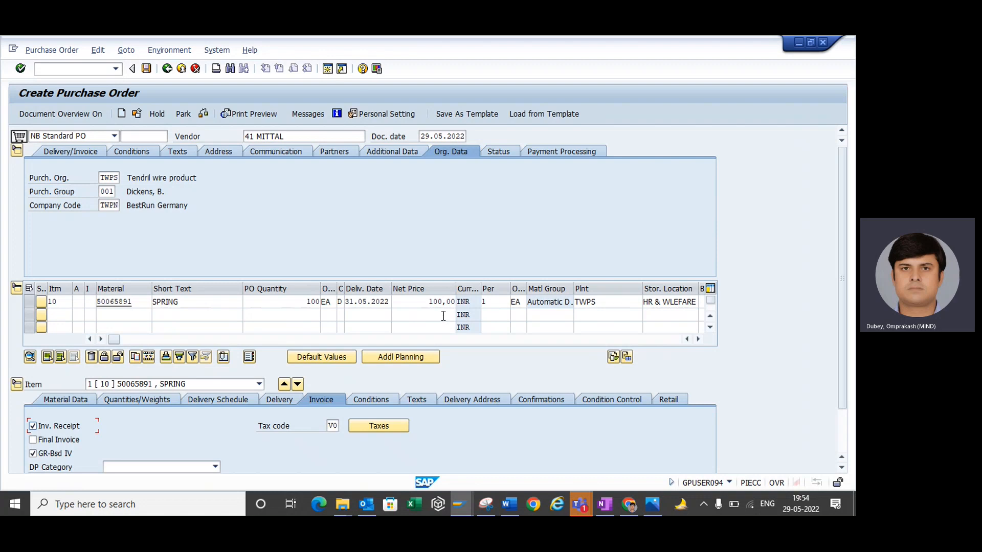
Step: Examine the info record linked to the spring item, including its price conditions, and return to the order
left_click_drag(114, 338, 277, 339)
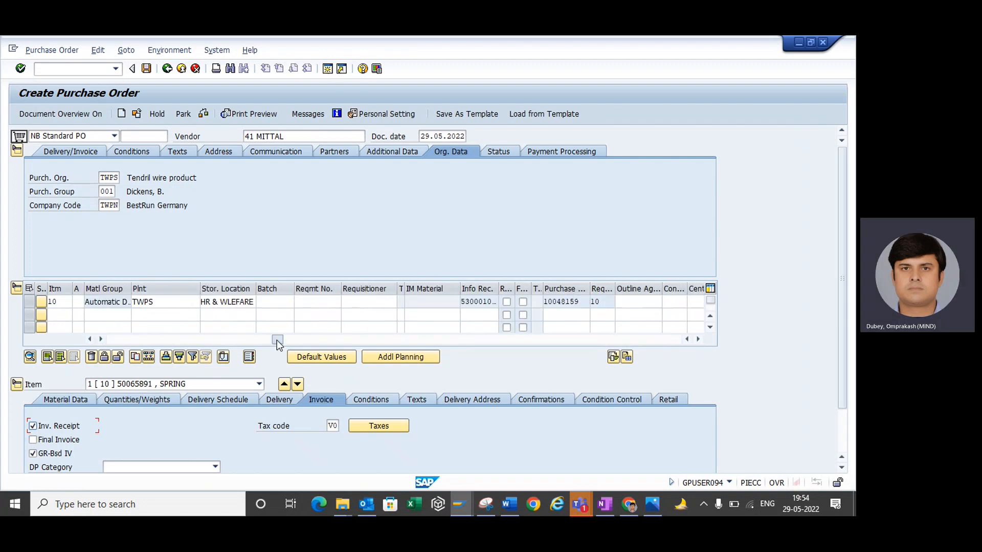
double_click(477, 306)
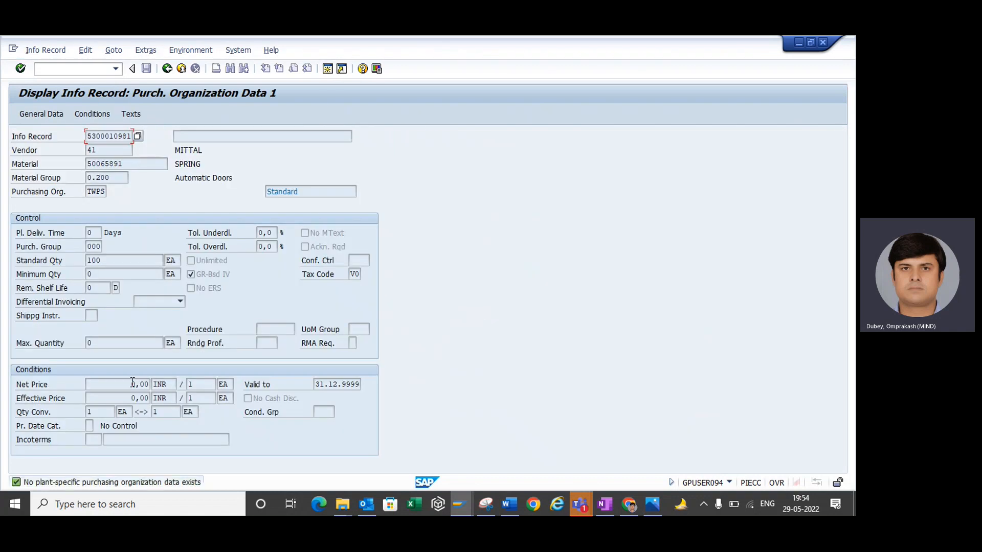
left_click(85, 115)
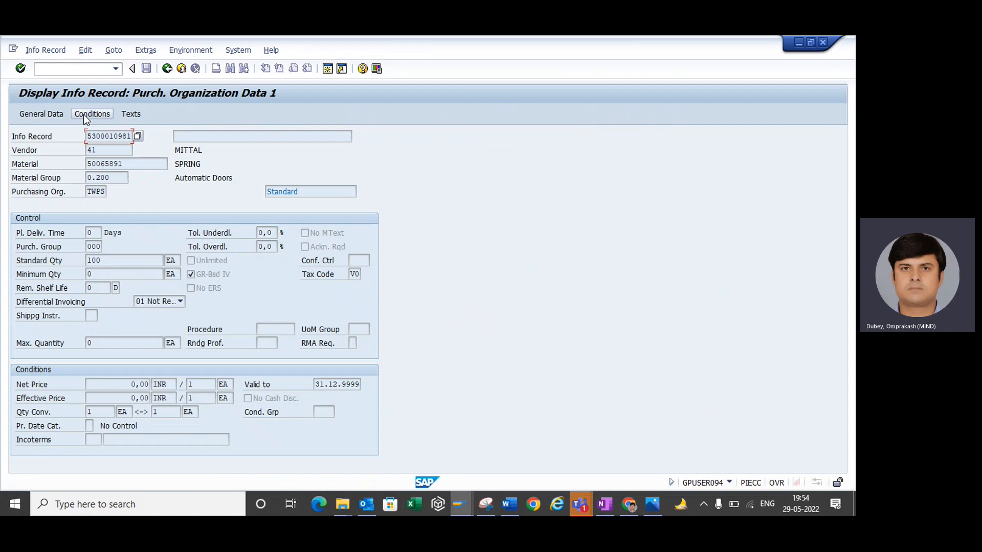
left_click(167, 69)
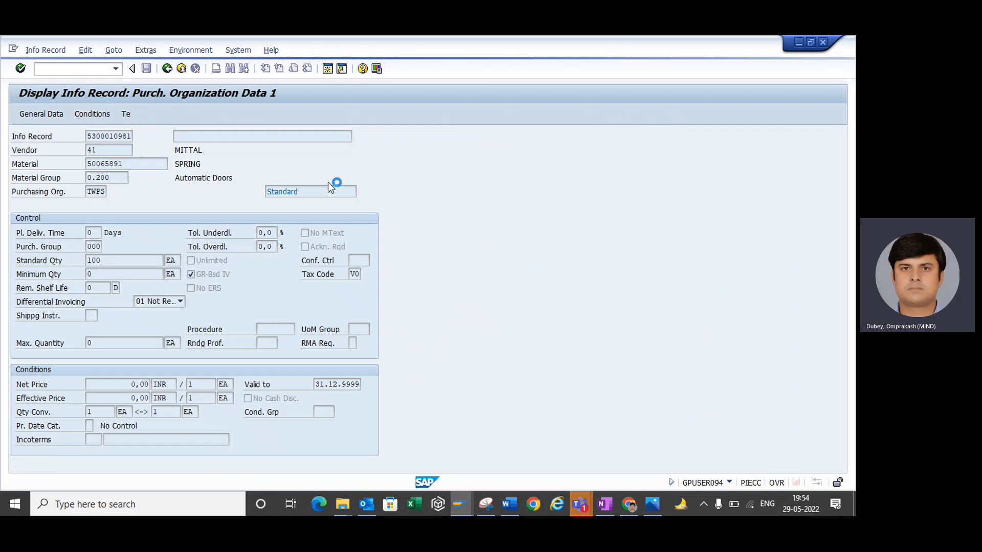
Step: Save the purchase order and copy its new number from the message details
left_click_drag(271, 340, 115, 344)
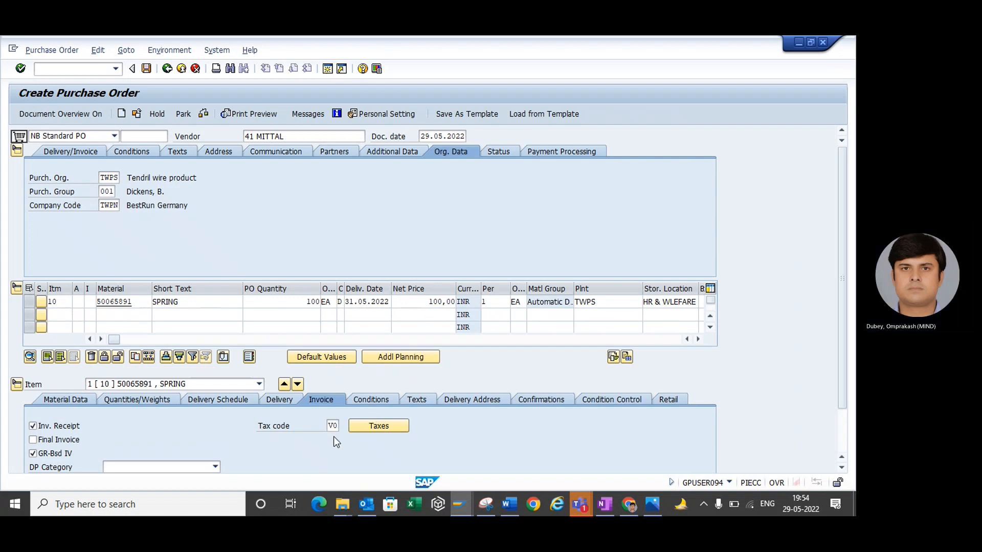
left_click(145, 69)
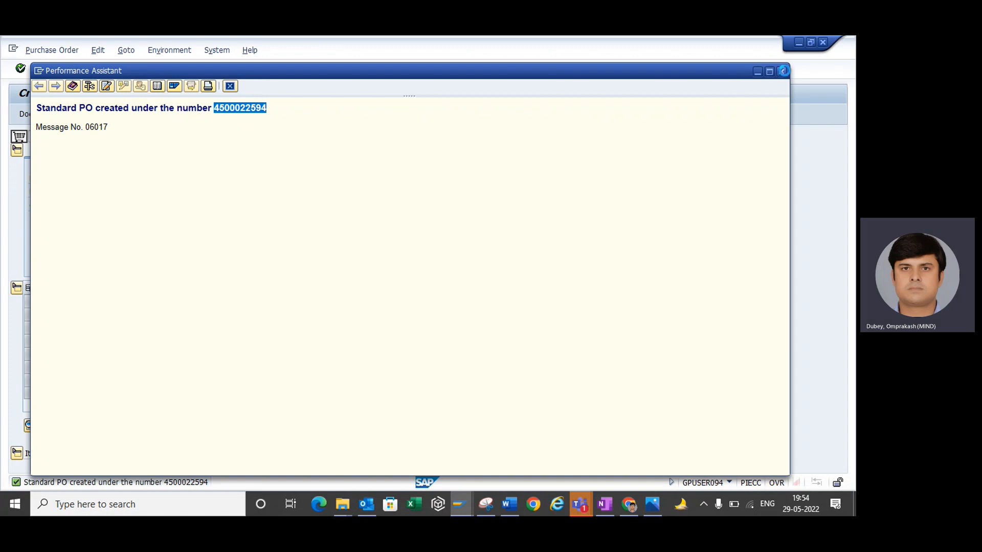
left_click(782, 71)
Step: Open the goods movement transaction and set its action to A01 Goods Receipt
left_click(82, 68)
type("/nme21n")
key("Return")
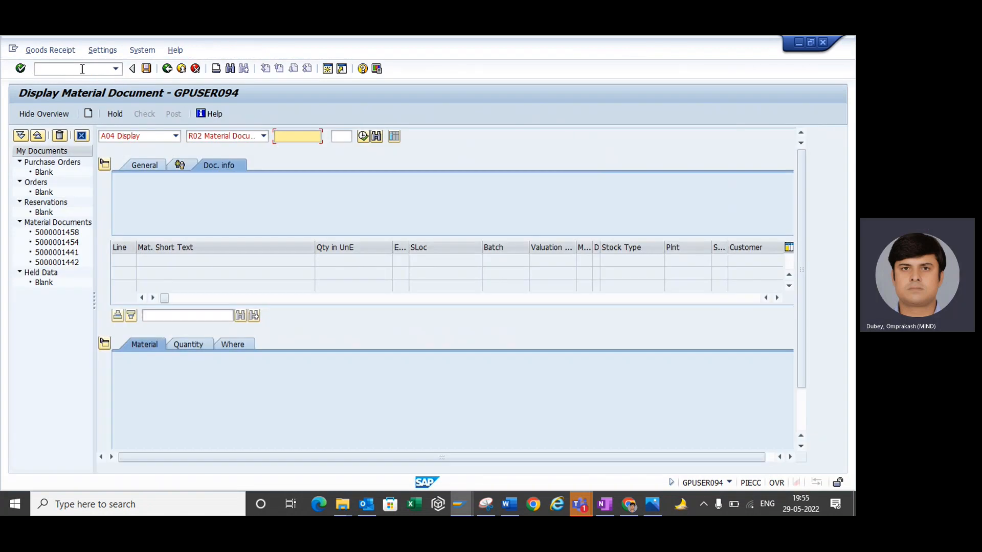
left_click(176, 137)
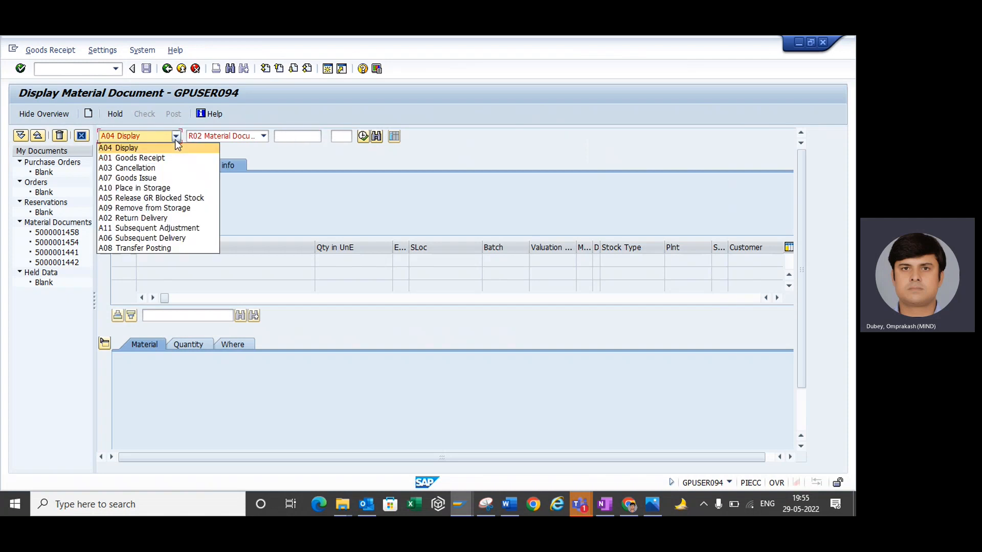
left_click(155, 160)
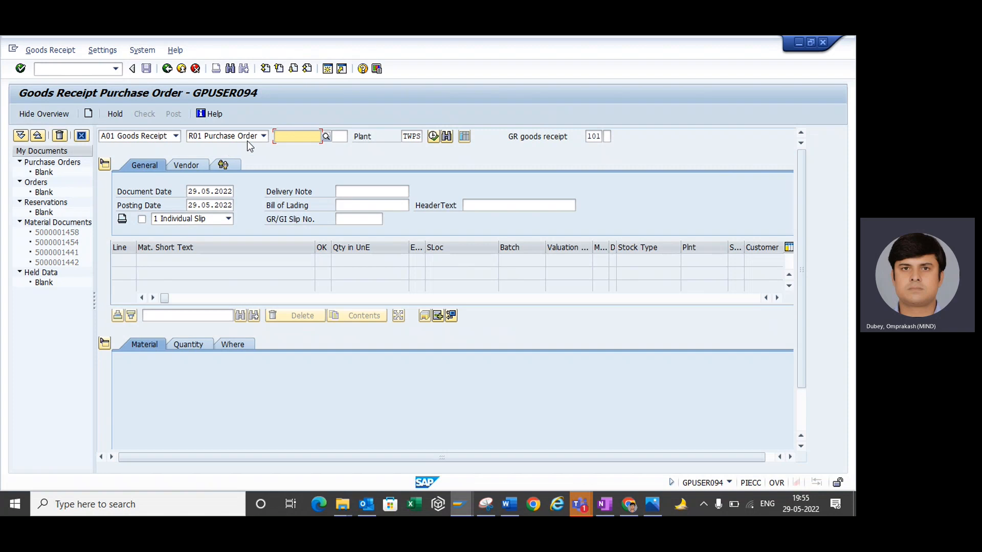
Step: Load the purchase order into the goods receipt by pasting its copied number, keeping R01 Purchase Order as the reference type
left_click(263, 136)
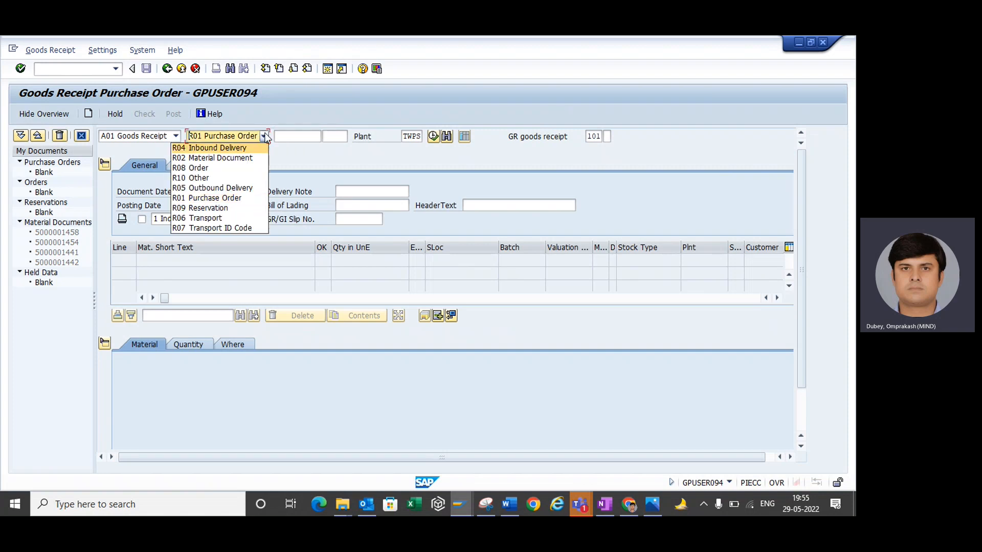
left_click(264, 137)
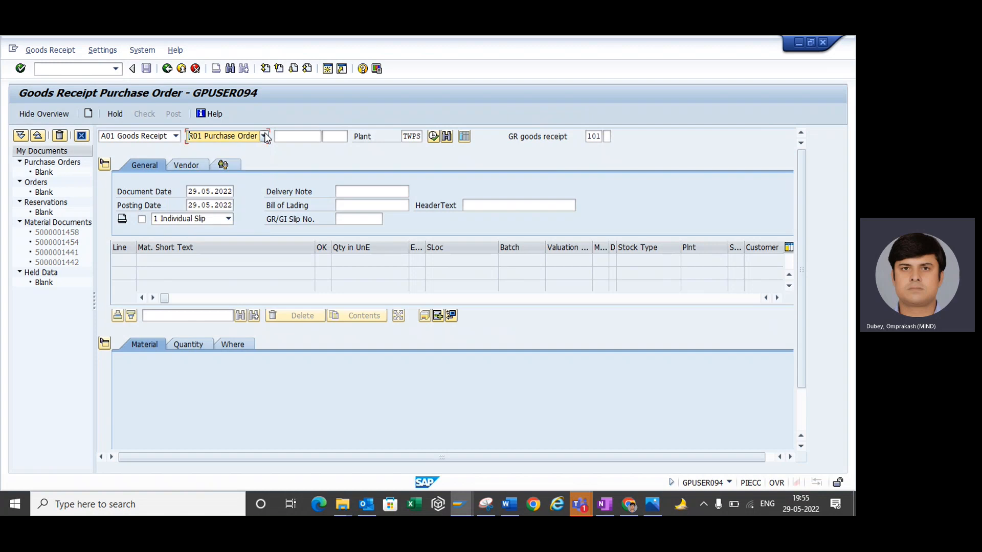
left_click(299, 135)
key("ctrl+v")
key("Return")
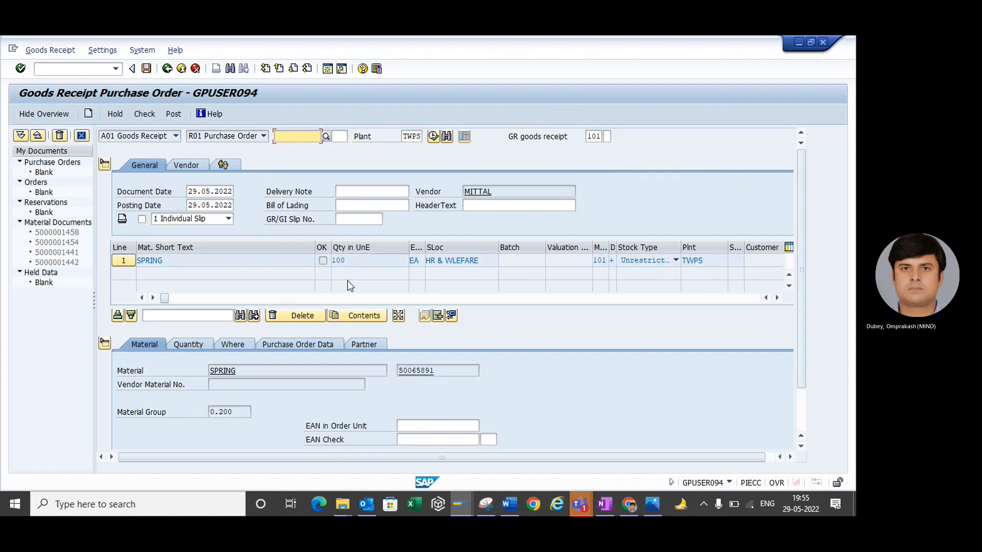
Step: Set the spring item's quantity in unit of entry to 10 EA and mark the item as OK
left_click(185, 347)
left_click(239, 371)
key("BackSpace")
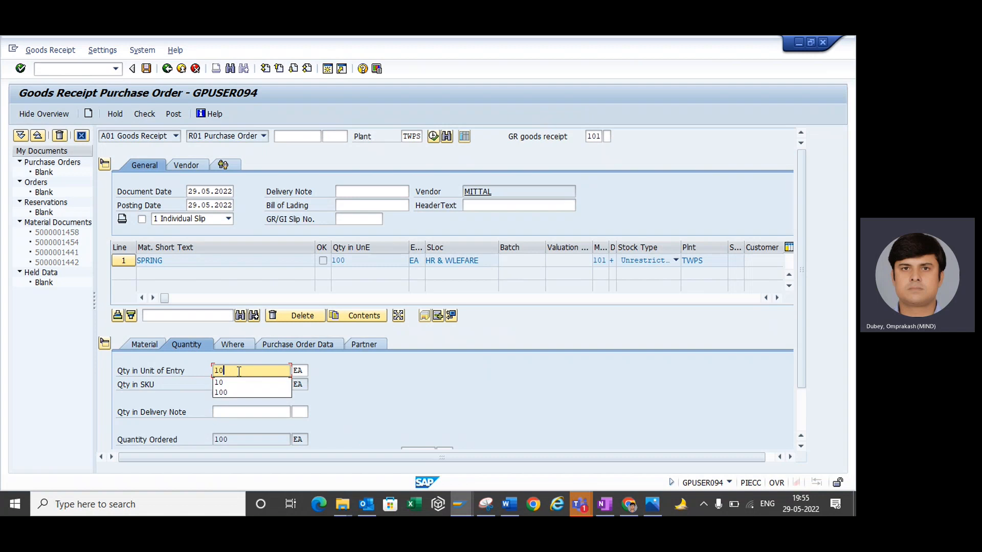
scroll(799, 296, "down", 3)
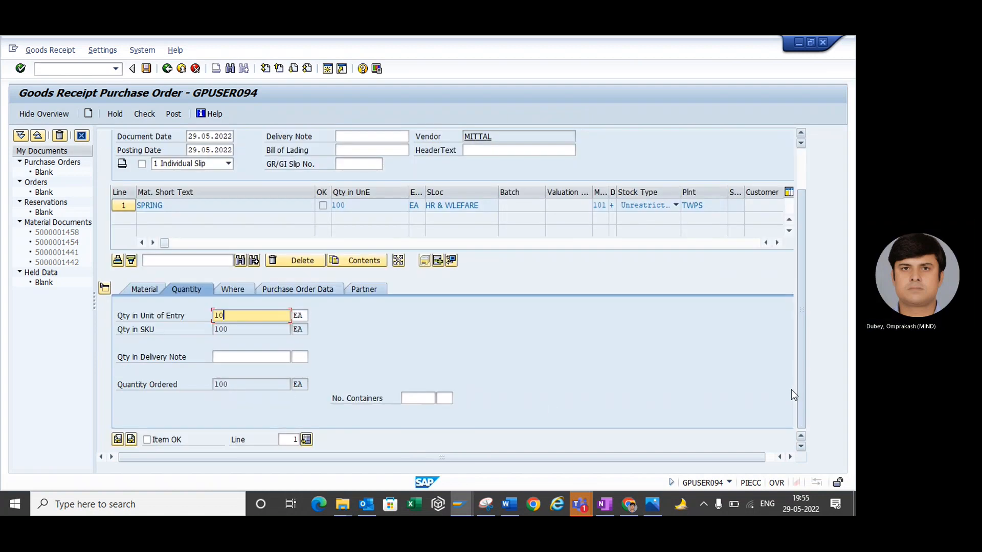
left_click(147, 440)
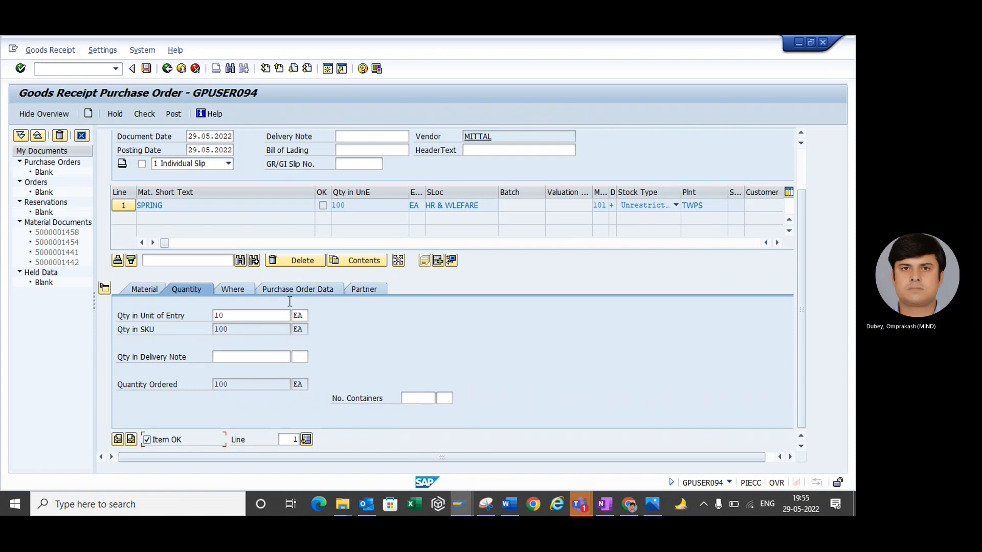
Step: Enter INV-1235 as the delivery note of the goods receipt
left_click(370, 137)
left_click(369, 147)
type("5")
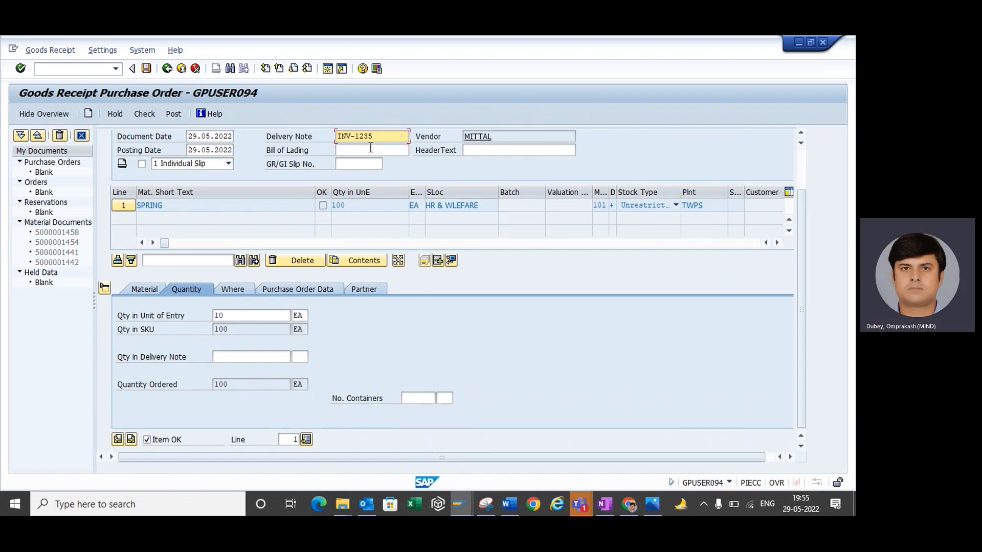
Step: Enter "Gate entry1" as the header text and post the goods receipt
left_click(485, 149)
type("gate e")
key("Down")
key("Return")
type("1")
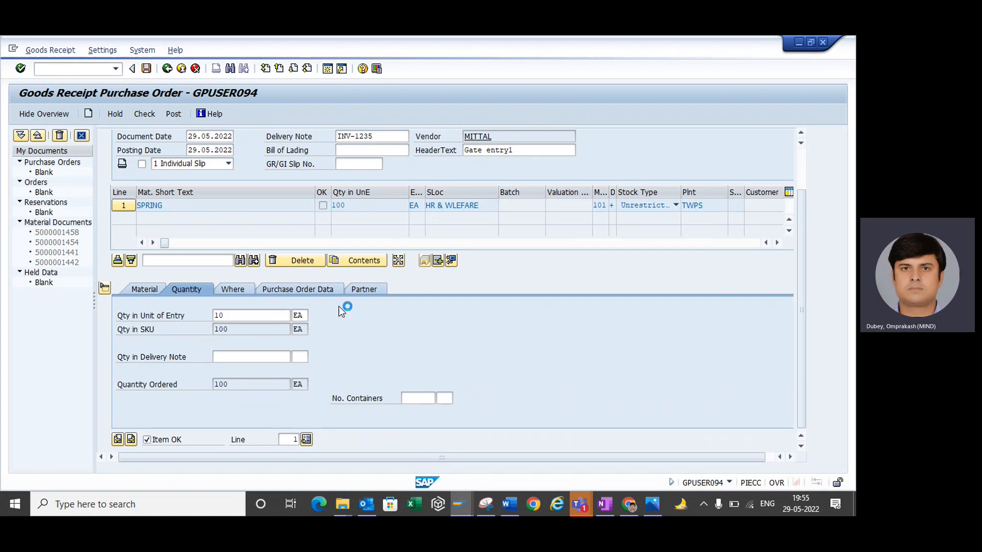
key("Return")
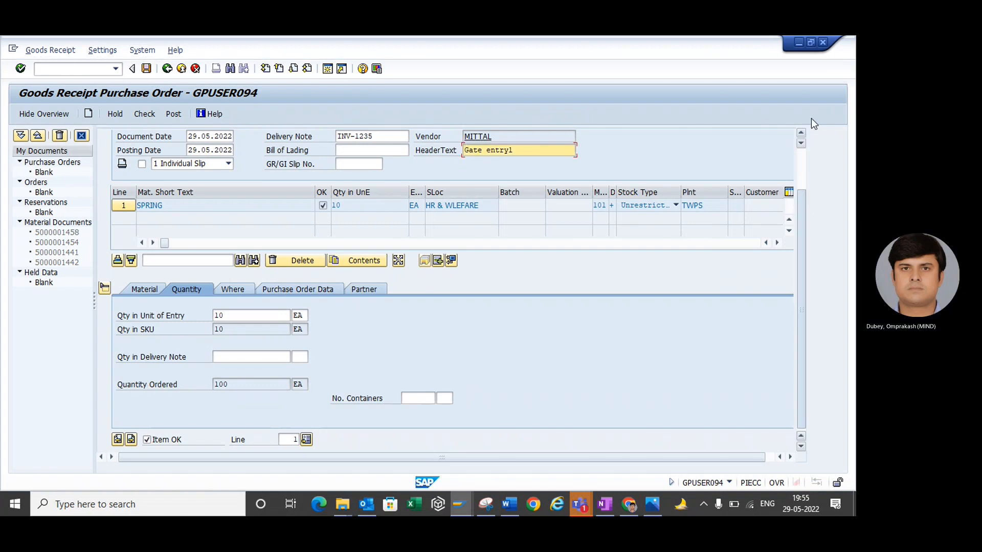
left_click(171, 113)
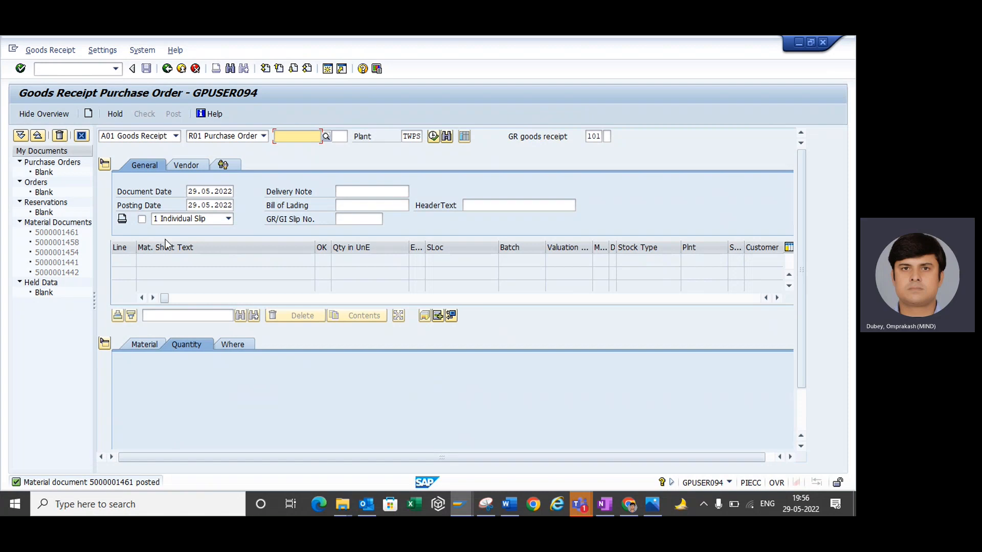
Step: Display the posted material document with A04 Display and check its header, item quantity and purchase order data
left_click(177, 136)
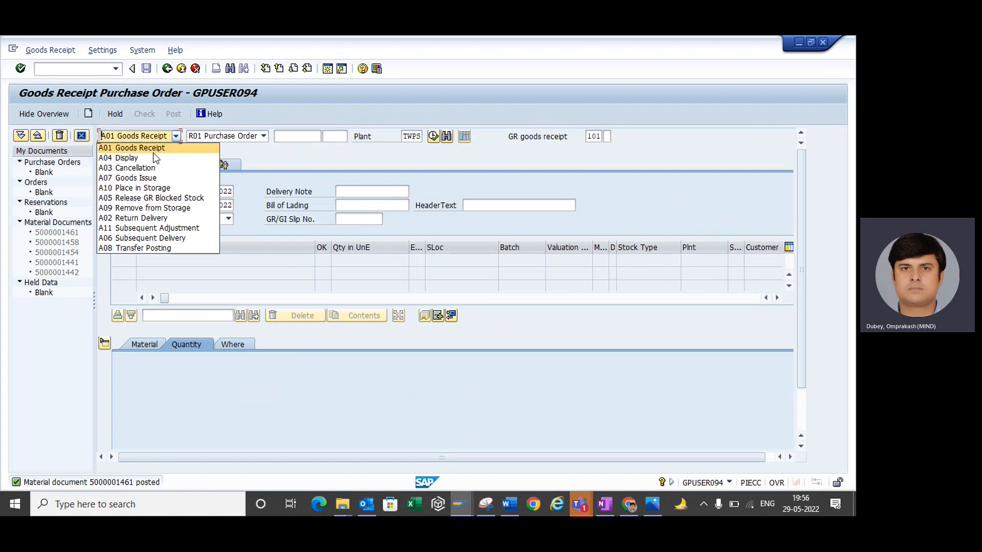
left_click(139, 156)
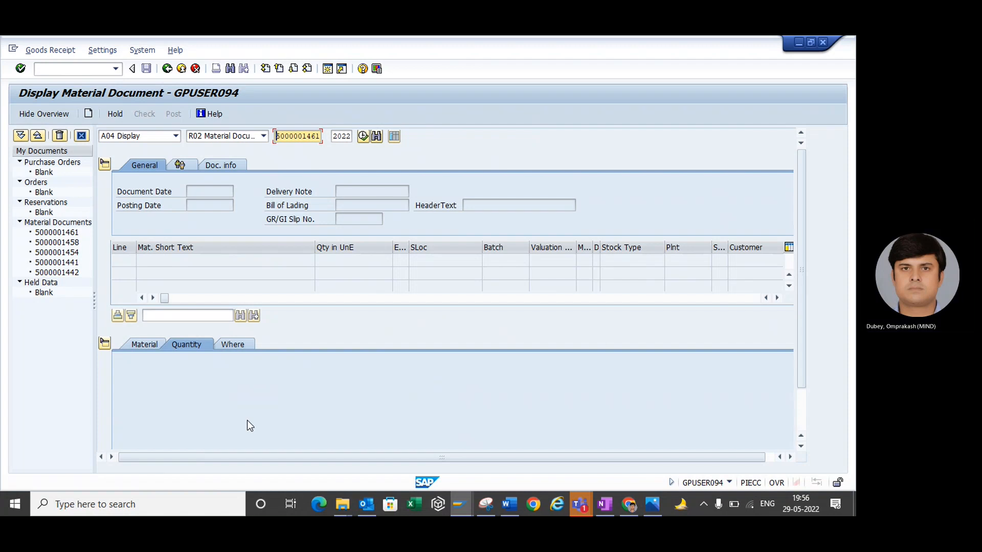
key("Return")
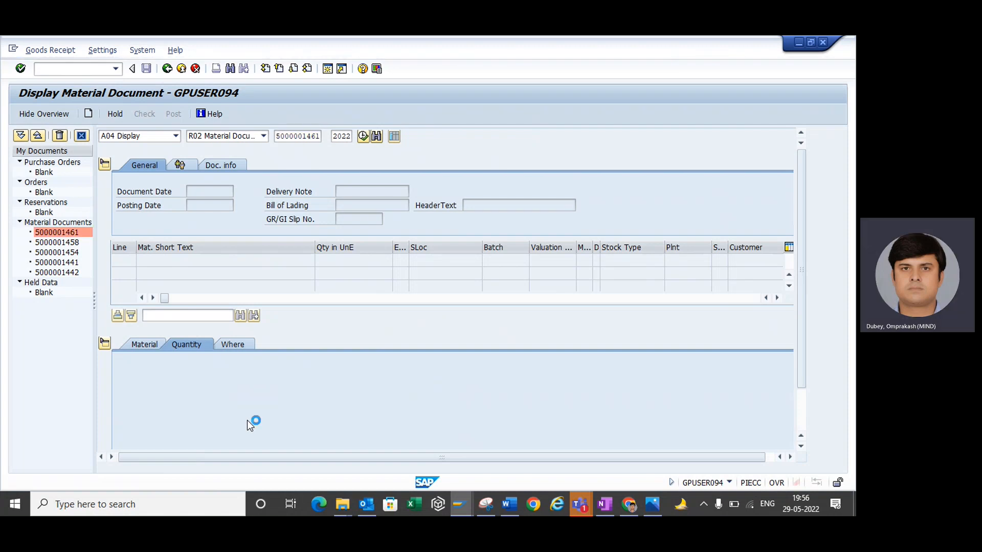
left_click(379, 194)
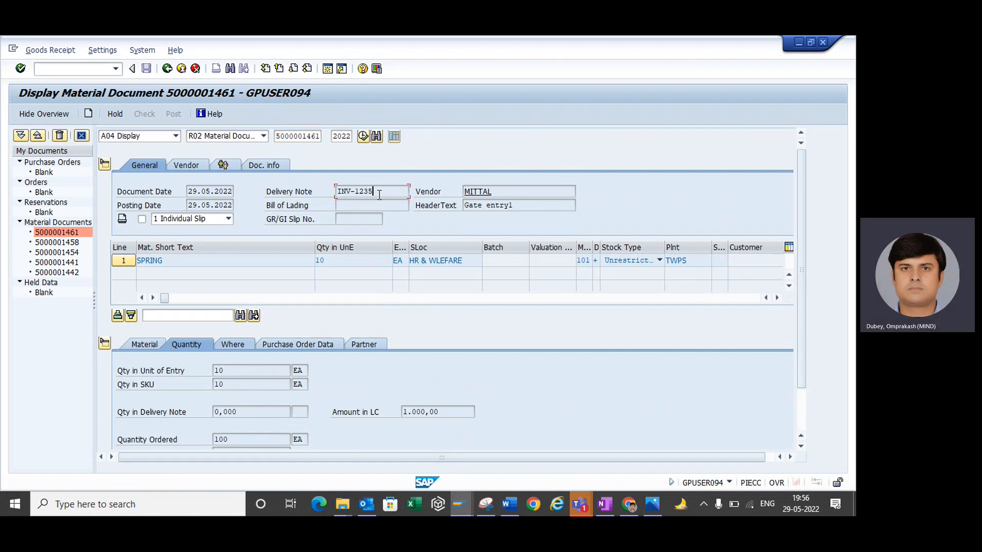
left_click(337, 260)
left_click(524, 205)
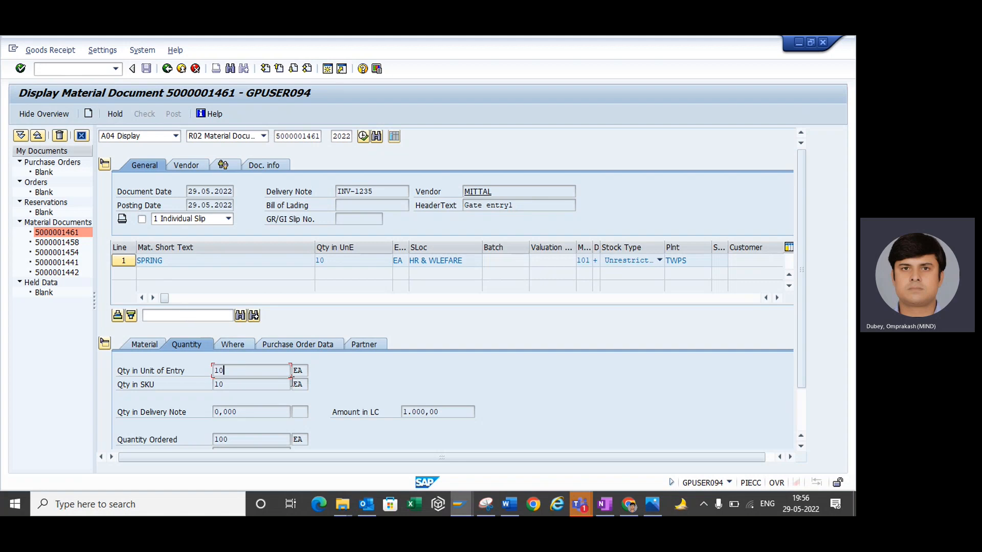
left_click(274, 346)
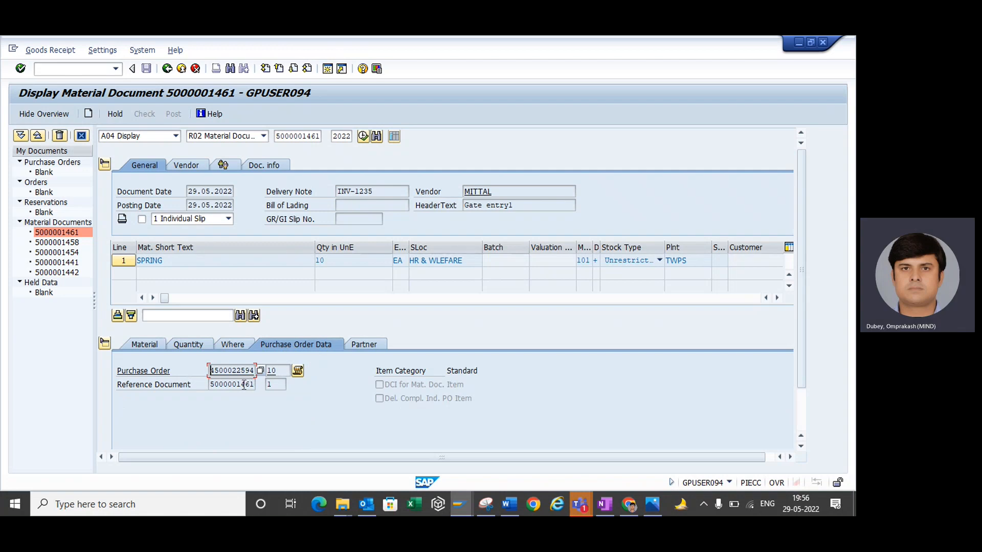
Step: Open the incoming invoice transaction and set the invoice date to 29.05.2022
left_click(86, 69)
type("/nmb51")
key("Return")
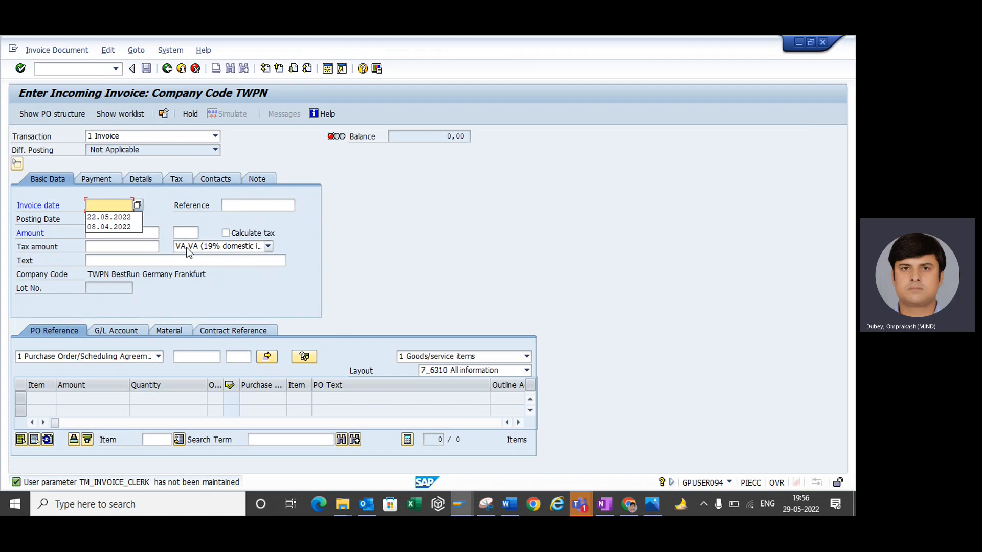
left_click(102, 207)
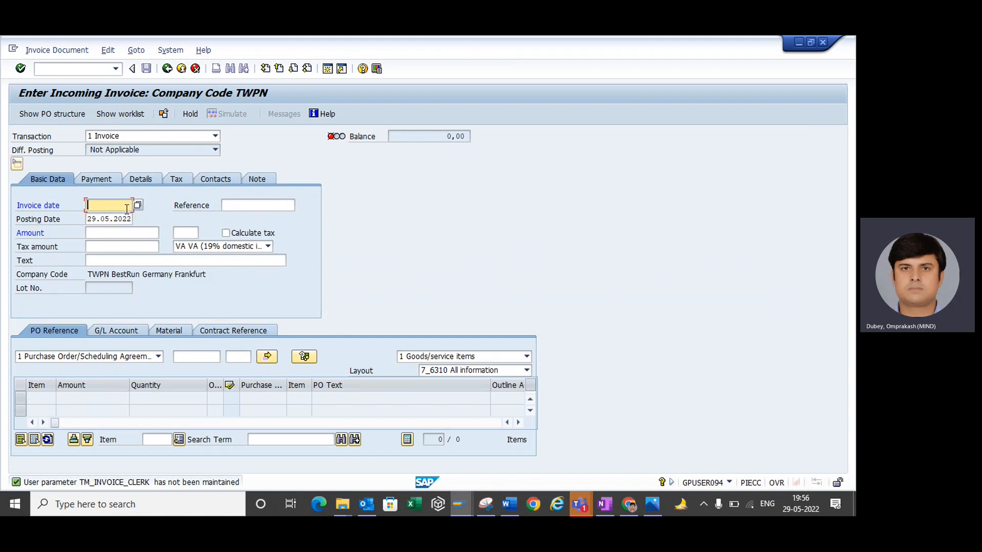
type("29.05.2022")
key("Return")
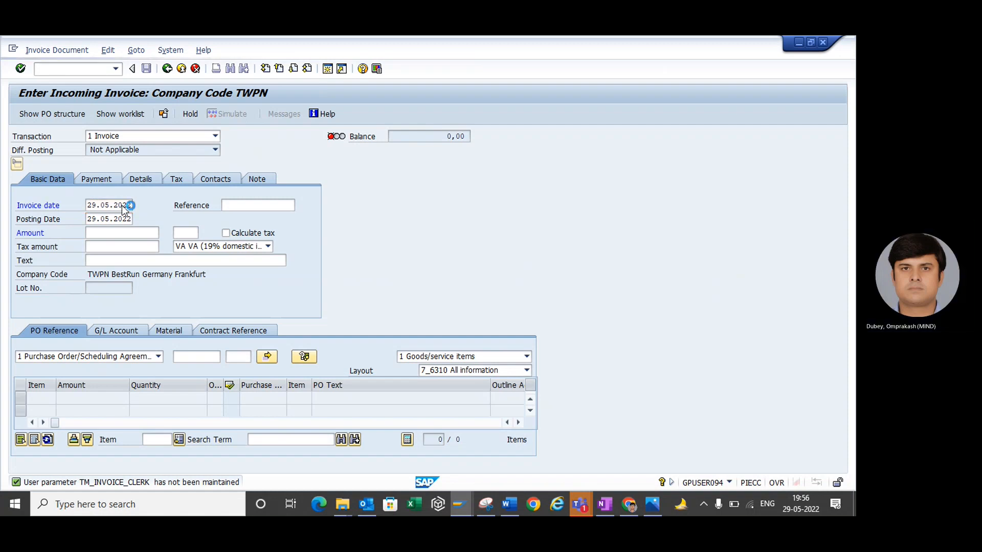
Step: Reference the purchase order in the invoice by pasting its copied number and set the invoice amount to 1.000
left_click(196, 356)
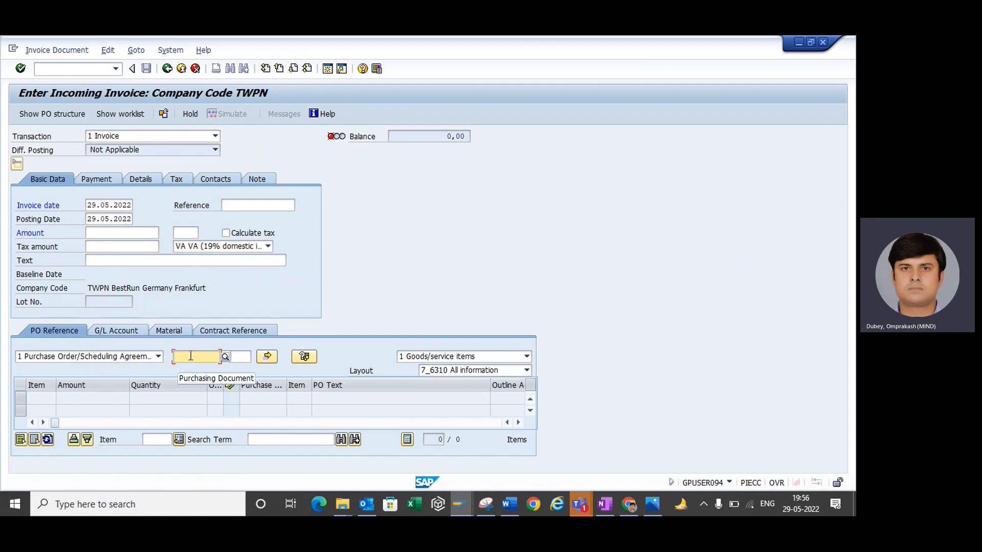
key("ctrl+v")
key("Return")
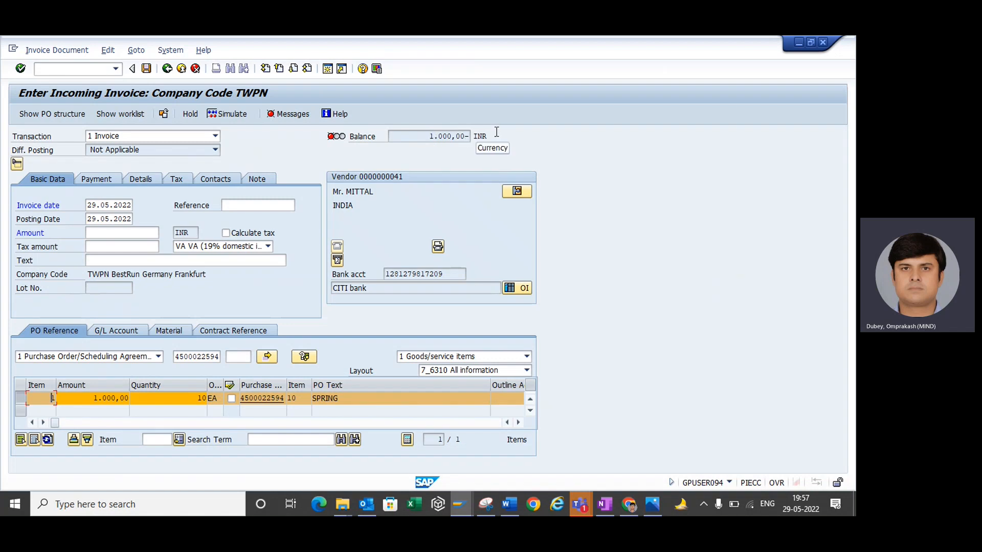
left_click(121, 231)
type("1.000")
key("Return")
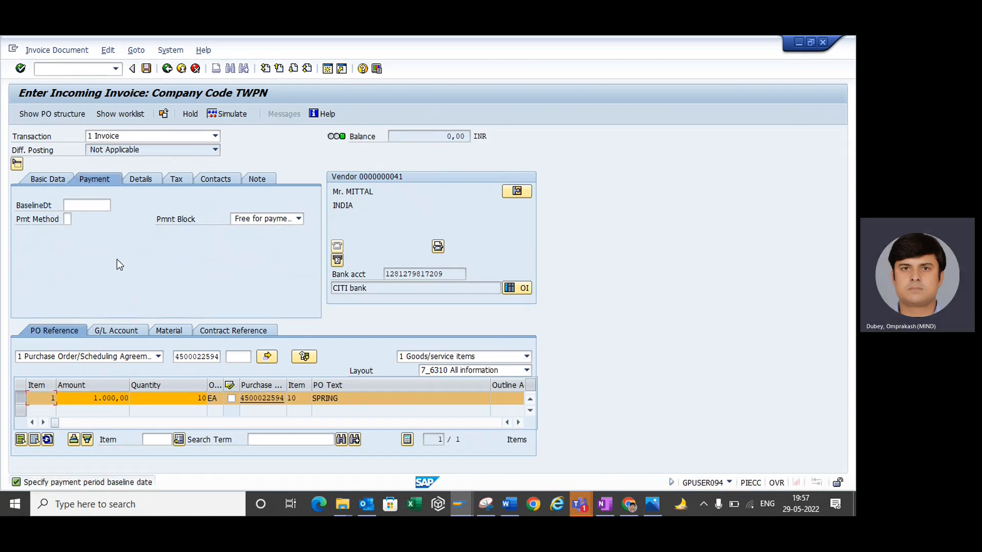
Step: Set the payment baseline date to 29.05.2022 and return to the invoice's basic data
left_click(52, 175)
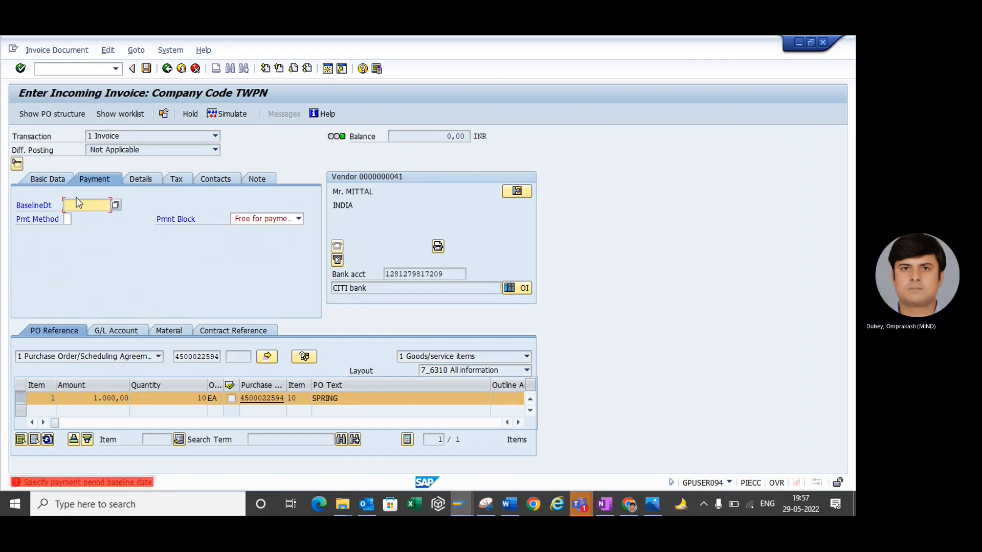
left_click(115, 208)
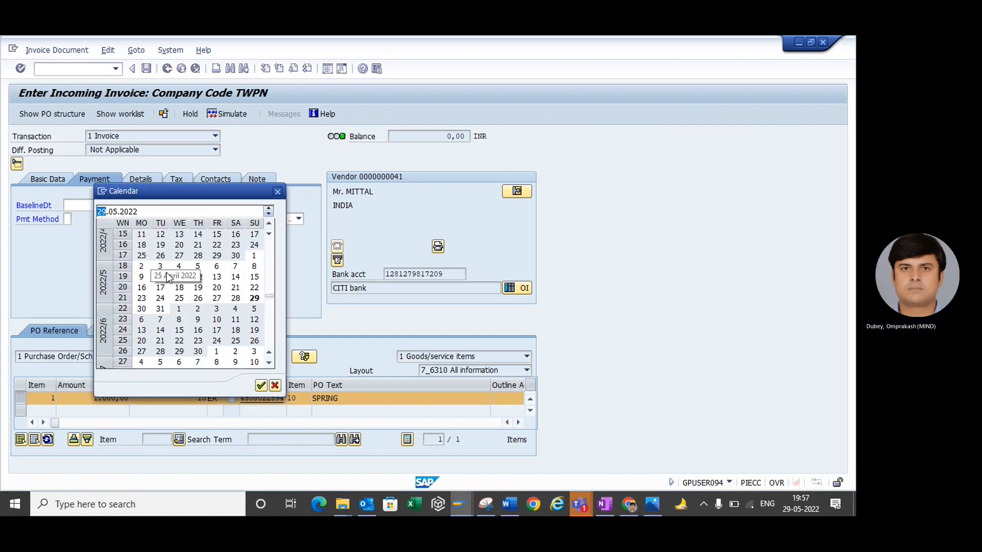
double_click(253, 298)
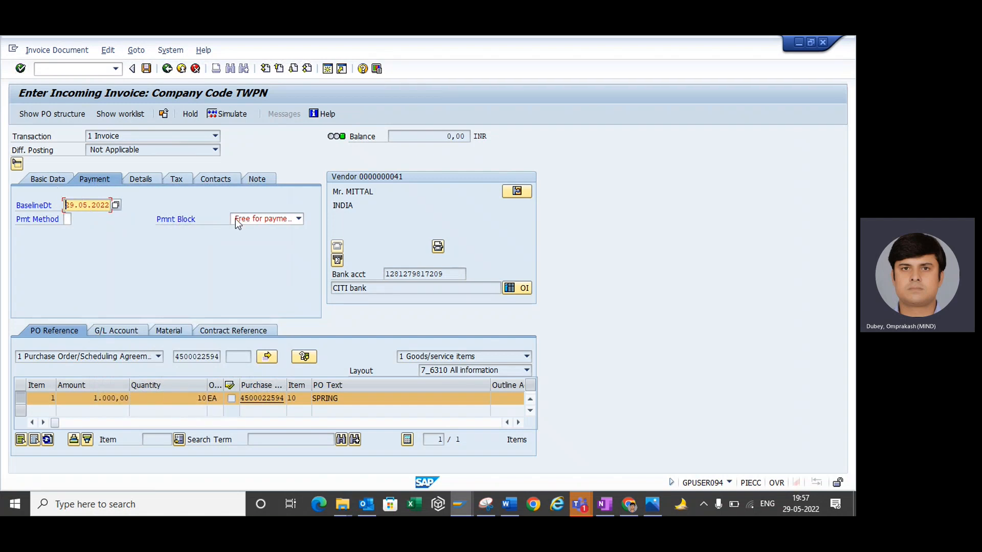
key("Return")
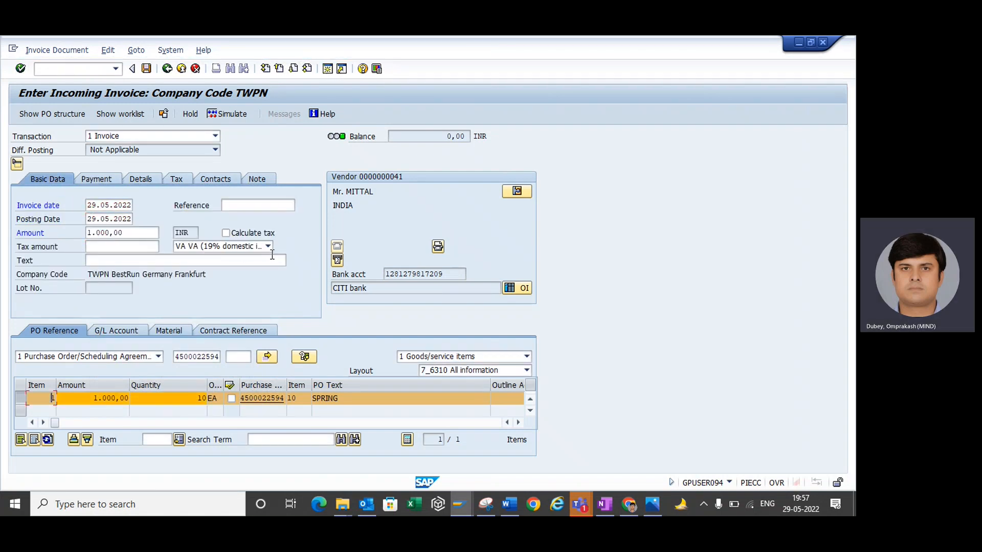
Step: Try to post the invoice with tax code 0I (Input tax 0%) and review its messages
left_click(268, 246)
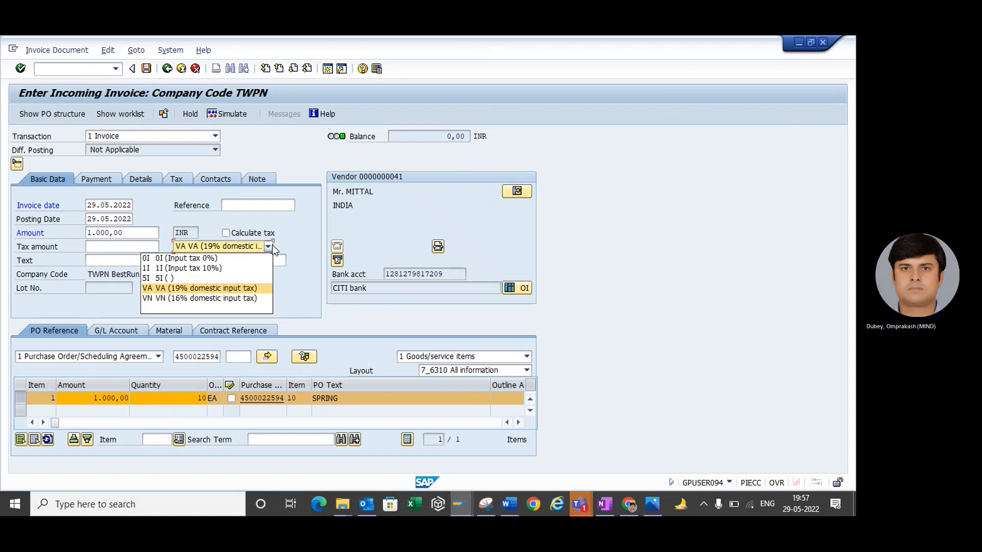
left_click(210, 258)
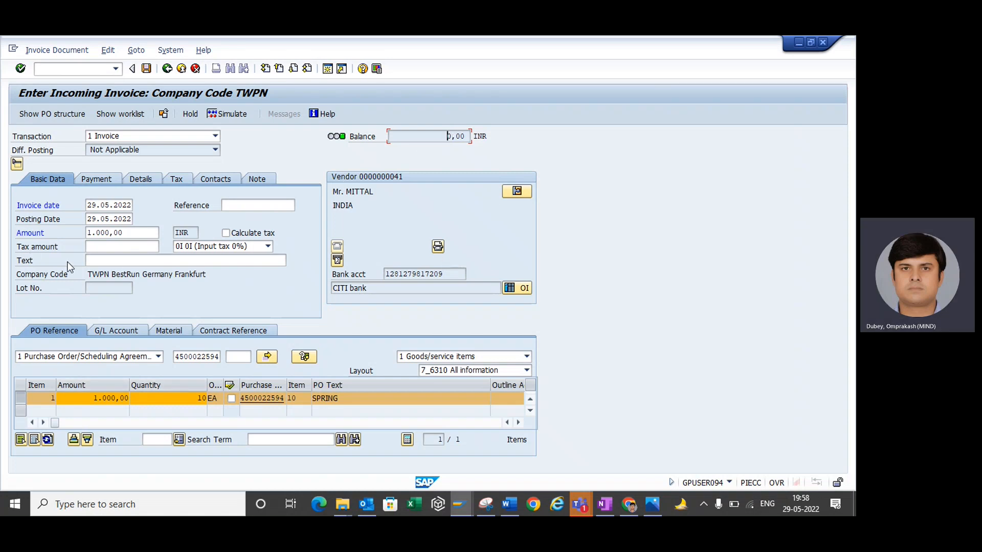
left_click(146, 68)
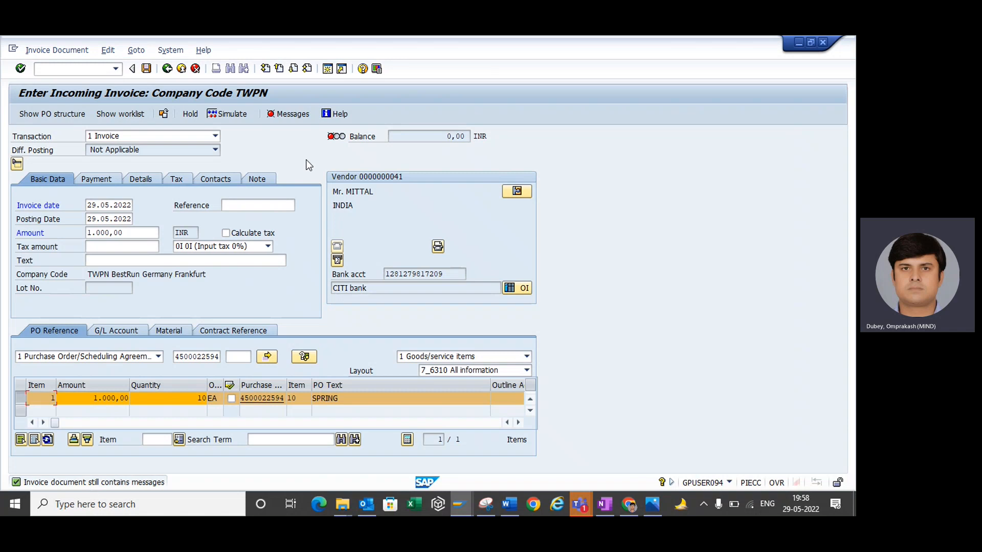
left_click(279, 113)
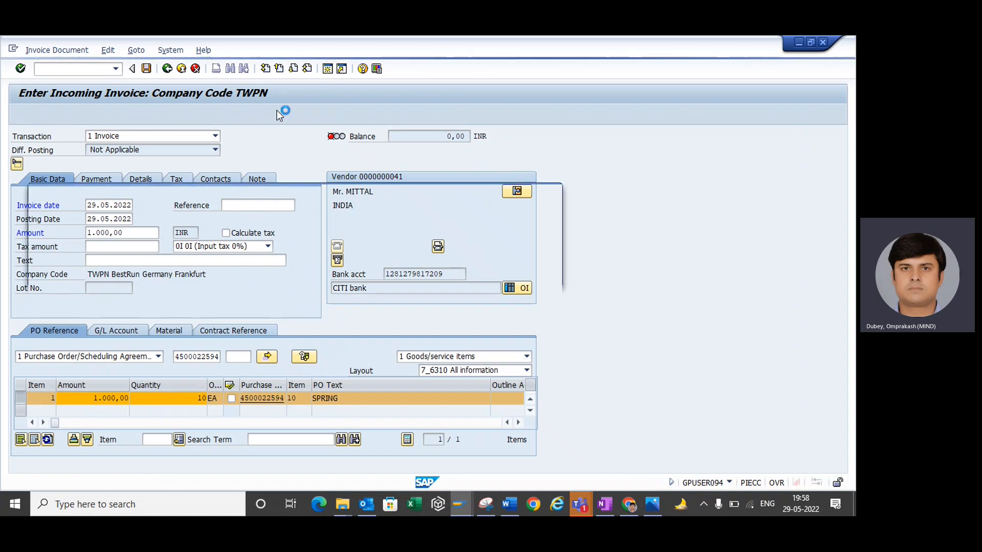
left_click(39, 276)
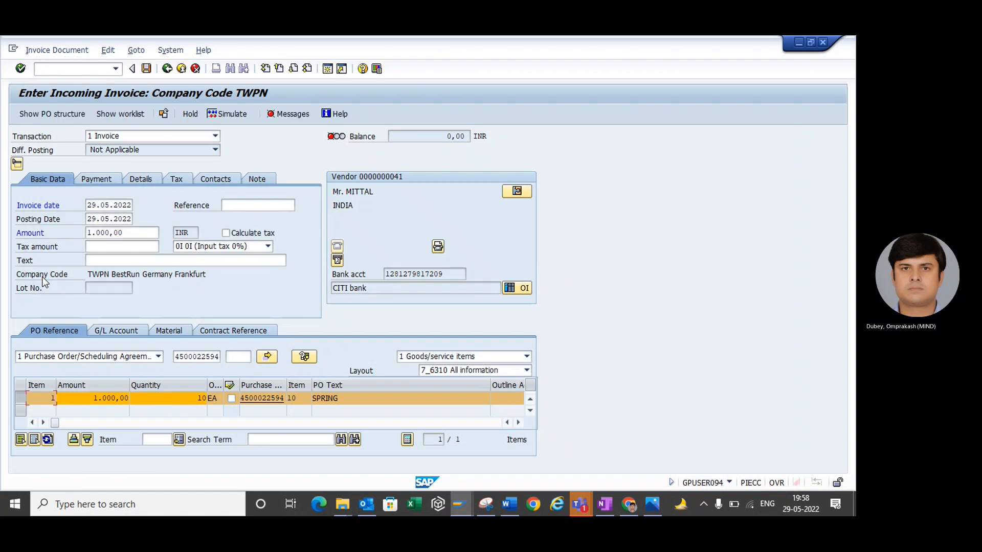
Step: Simulate the invoice with a blank tax code and Calculate tax enabled, and check the resulting posting lines
left_click(268, 246)
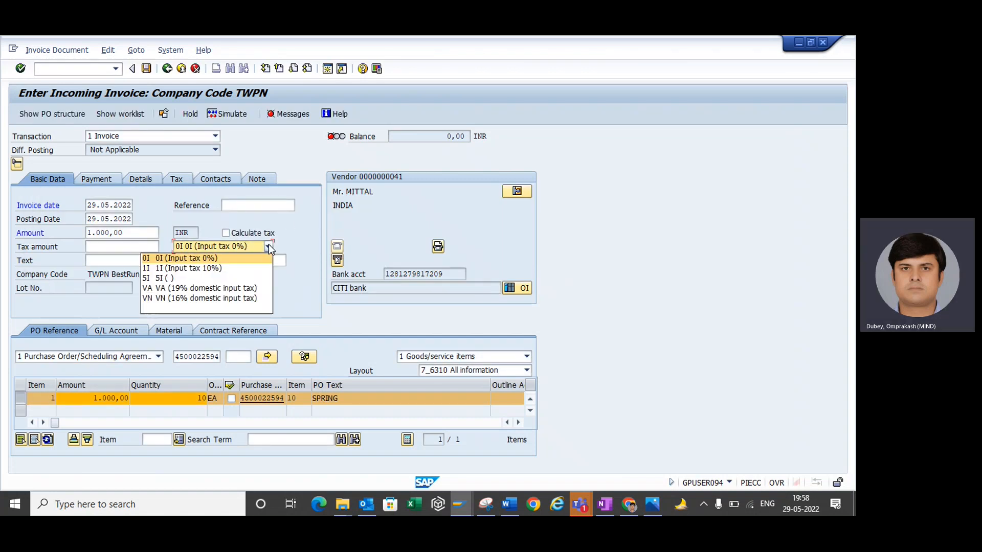
left_click(225, 306)
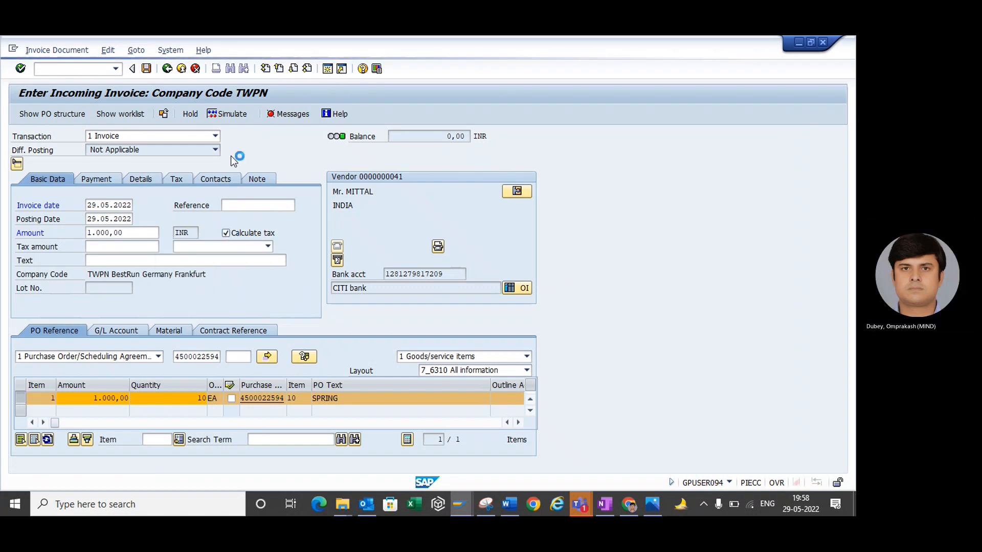
left_click(221, 116)
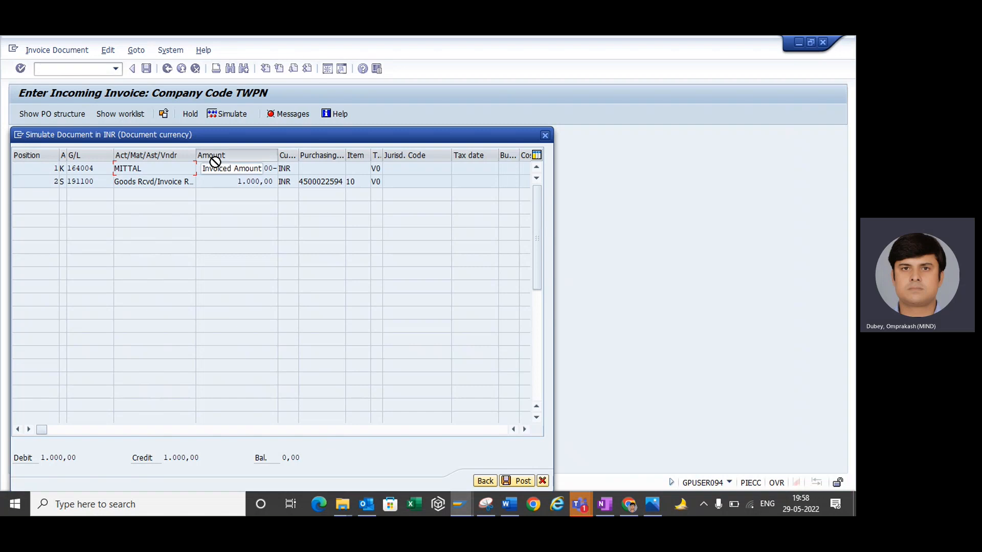
left_click(222, 183)
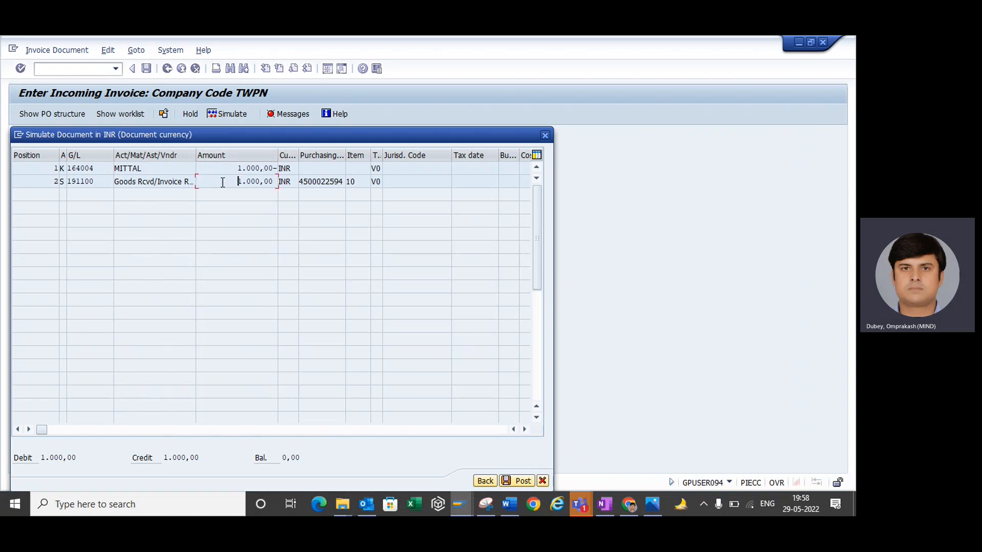
Step: Check the vendor line of the simulated document and post the incoming invoice
left_click(229, 166)
left_click(519, 482)
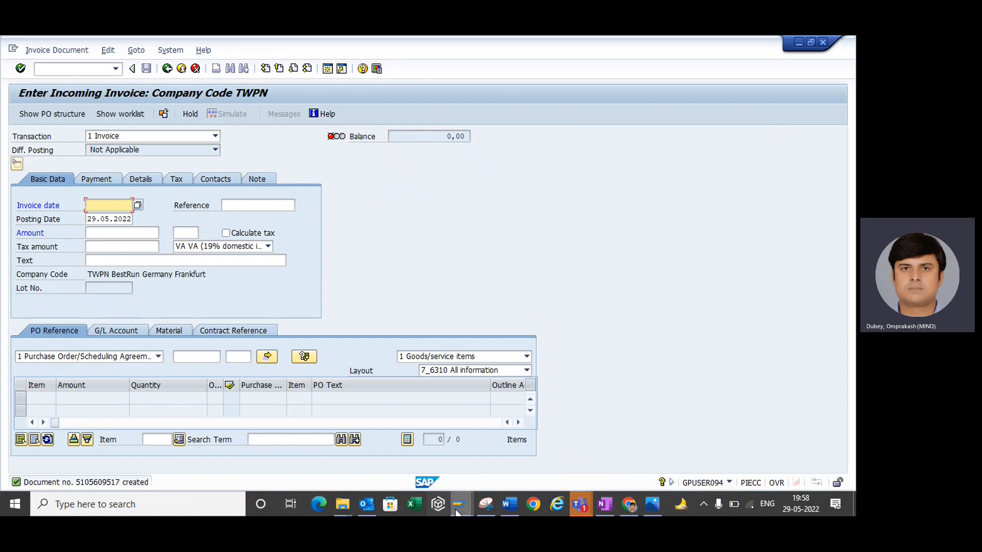
Step: In the other SAP session, list purchasing documents by material with ME2M for plant TWPS and open the spring order dated 29.05.2022 to check its history
mouse_move(461, 505)
left_click(468, 462)
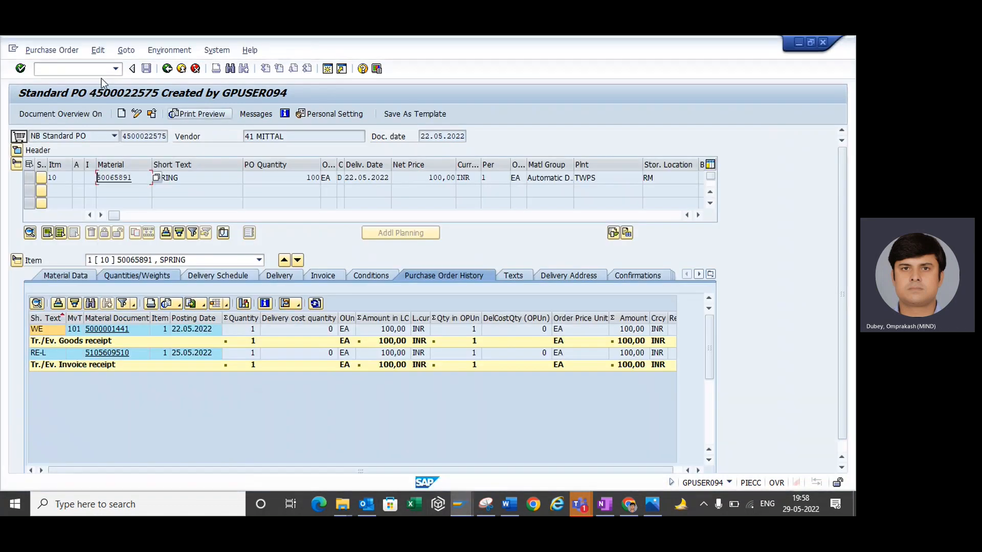
type("/nme2")
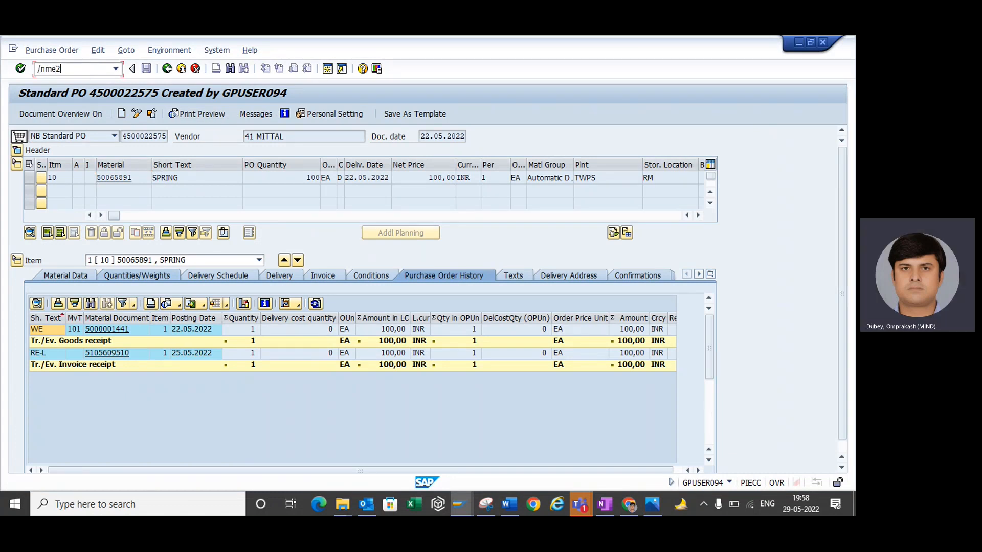
type("m")
key("Return")
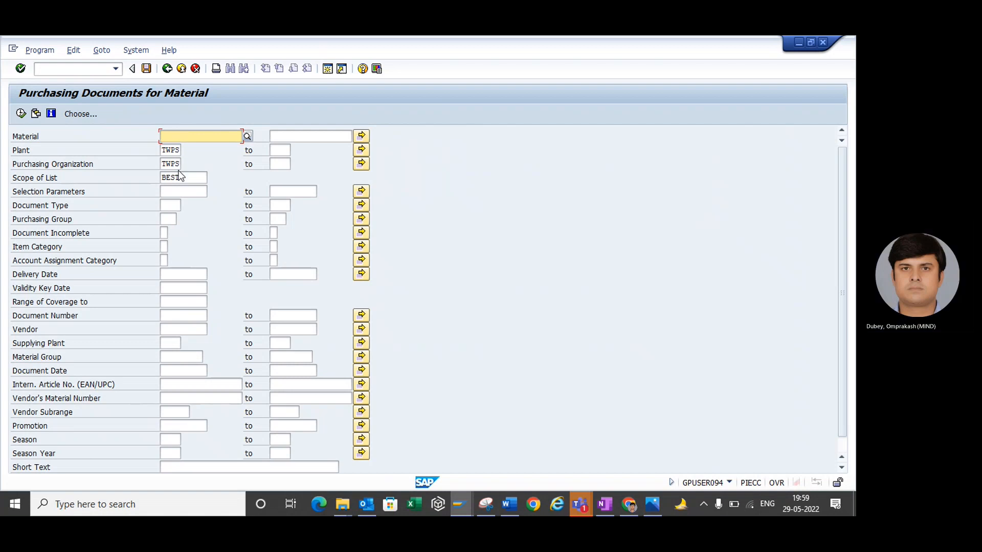
left_click(21, 114)
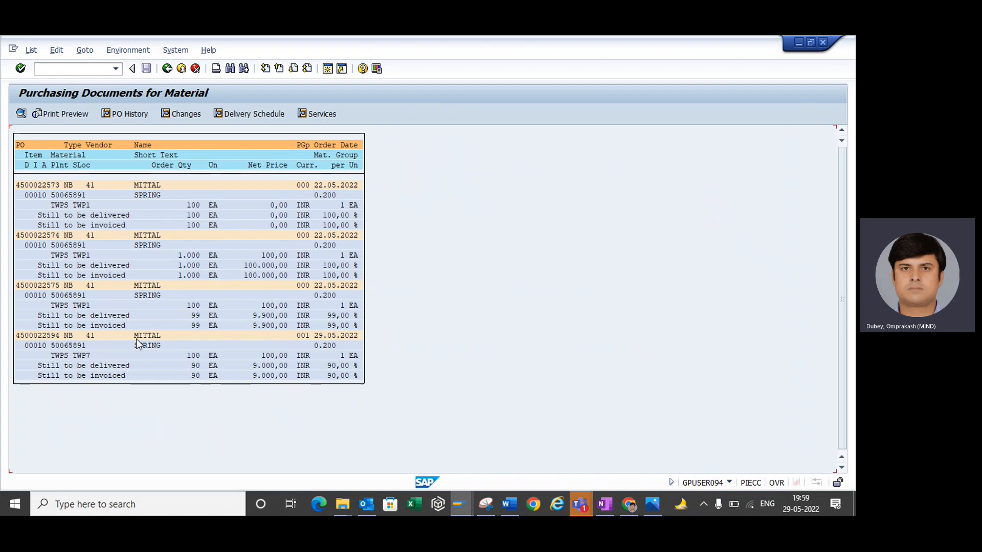
double_click(48, 338)
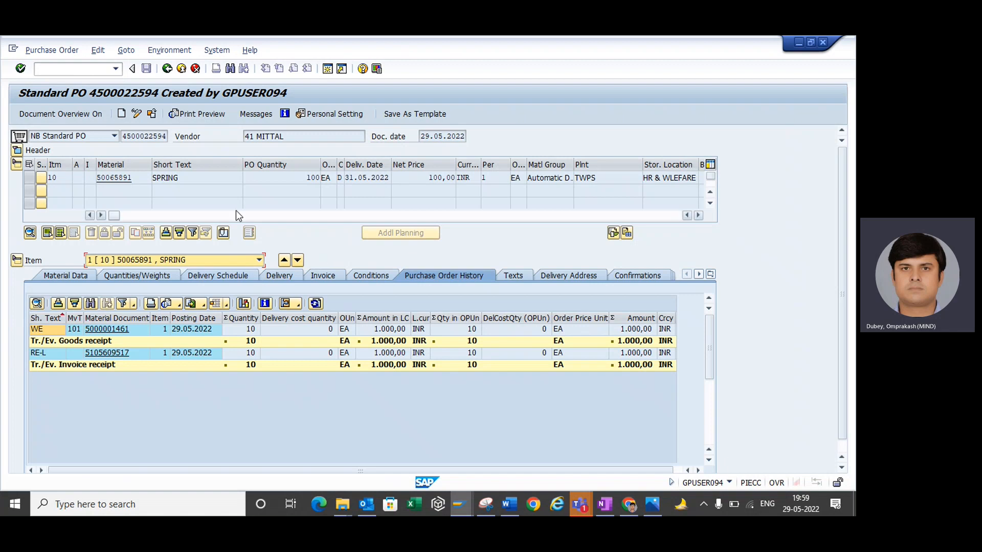
Step: Copy material number 50065891 from the order item and display its warehouse stocks for plant TWPS in a new session with MB52
left_click(187, 179)
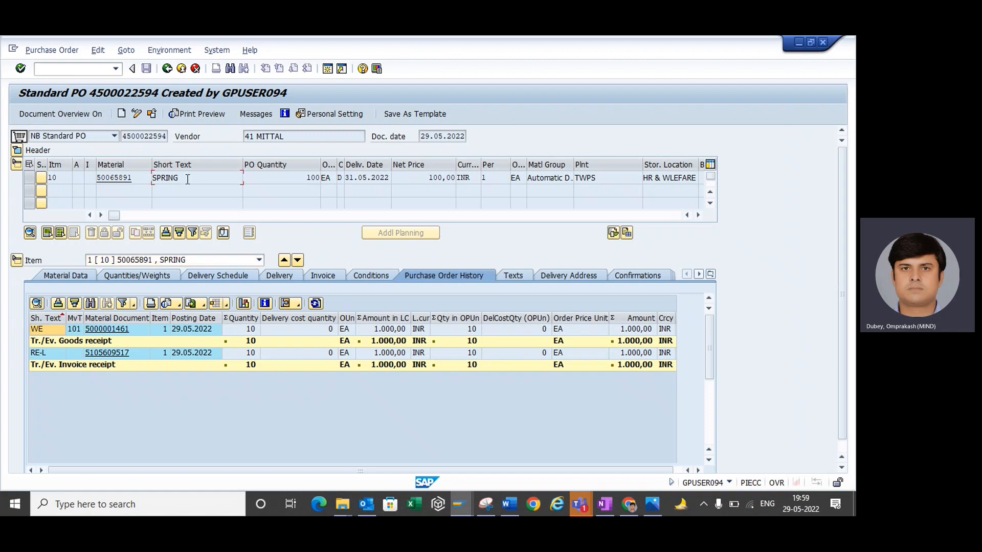
left_click_drag(135, 178, 83, 179)
key("ctrl+c")
left_click(84, 179)
left_click(71, 72)
type("/omb51")
key("Return")
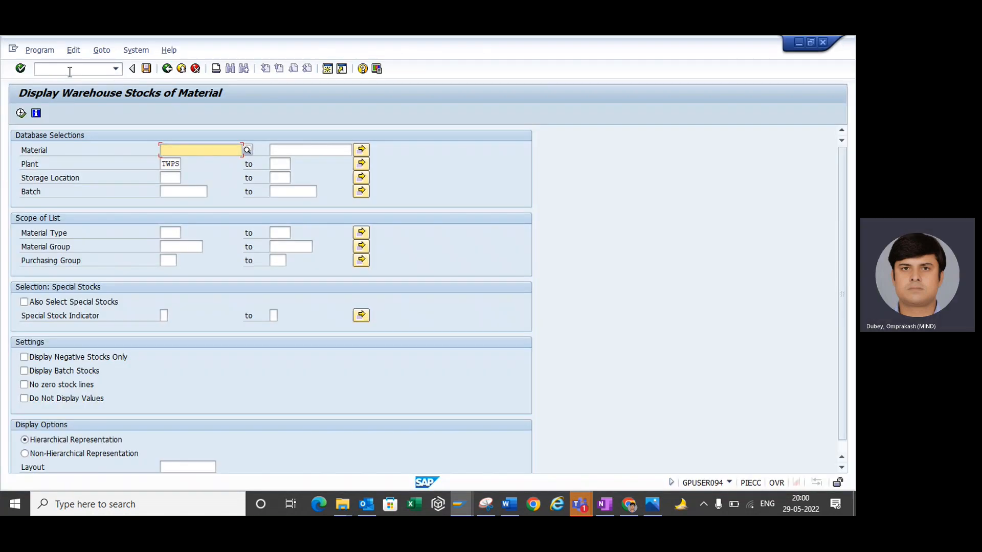
key("ctrl+v")
left_click(21, 113)
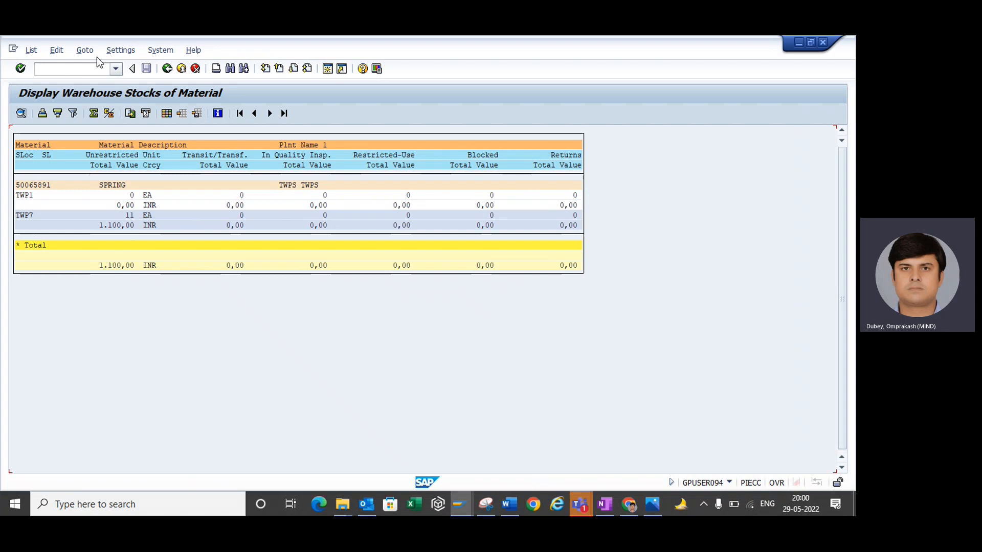
Step: Run MB5B for material 50065891 in plant TWPS and examine the receipt quantities by posting date
left_click(76, 69)
type("/nmb5b")
key("Return")
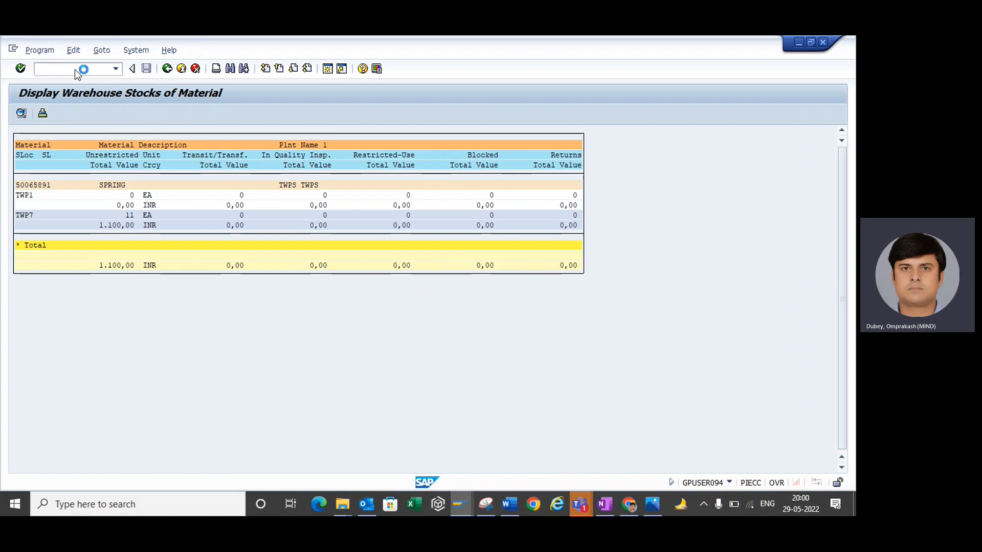
left_click(21, 113)
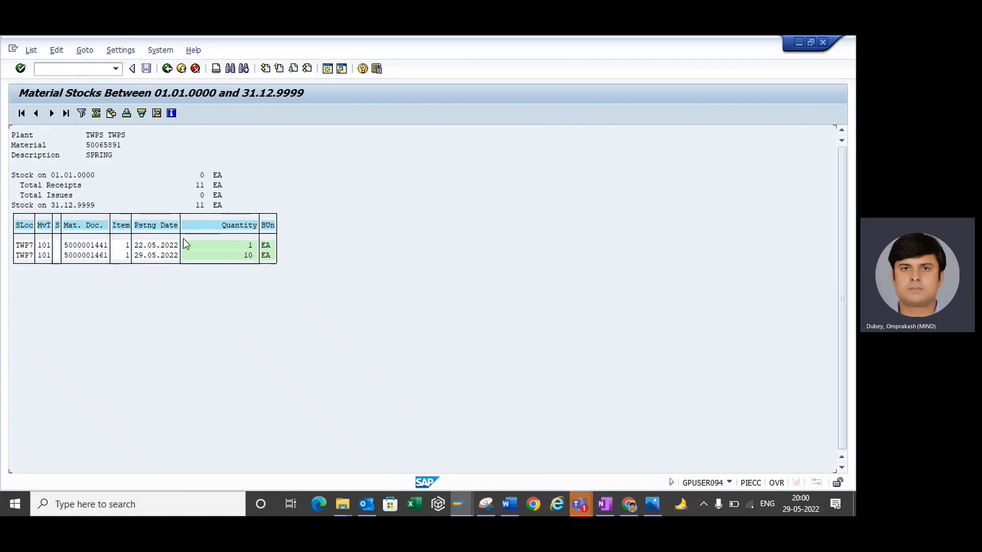
left_click(248, 248)
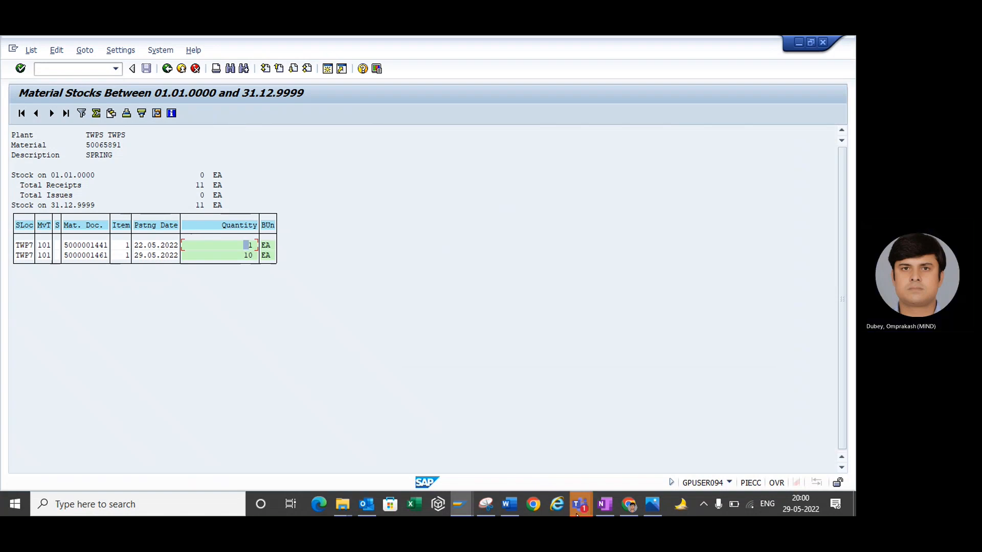
mouse_move(579, 509)
left_click(591, 428)
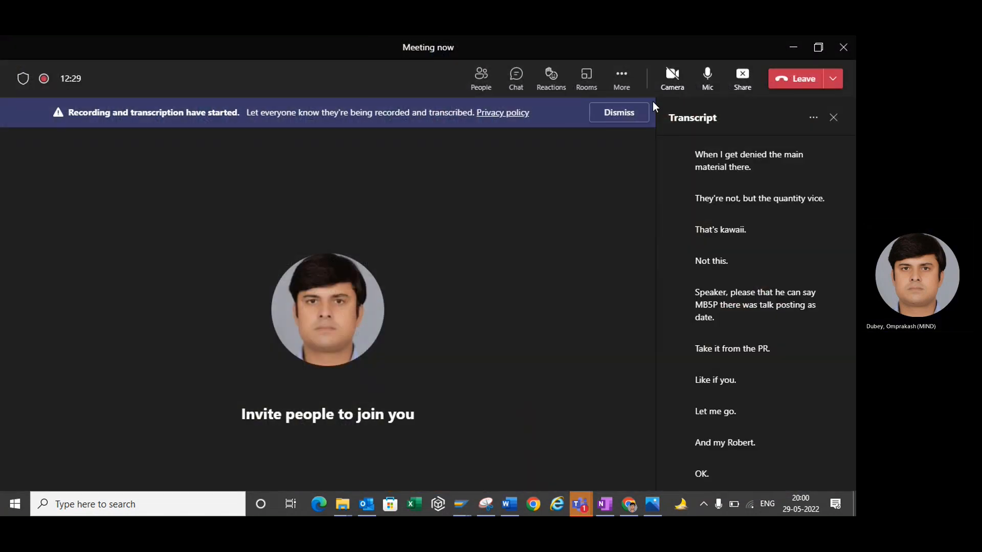
left_click(627, 81)
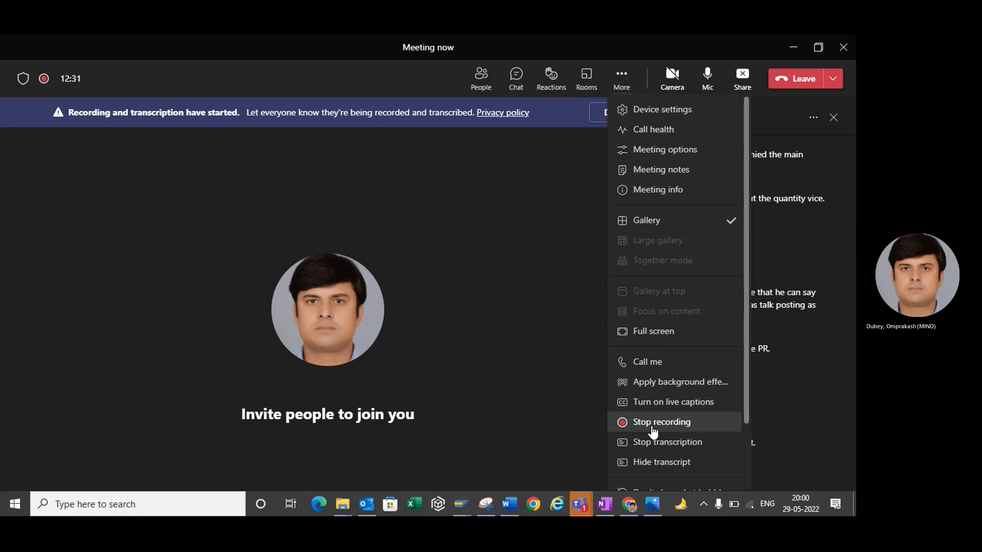